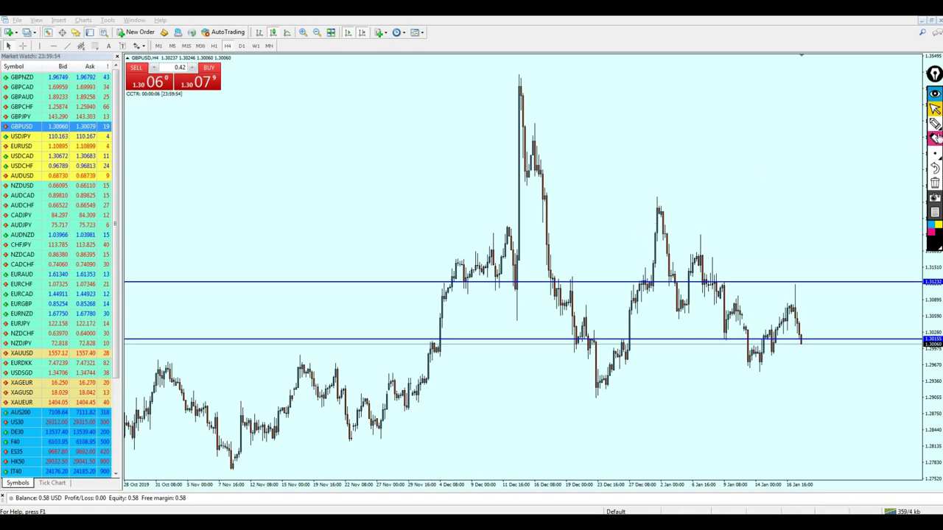
Circle the price touch on the lower line freehand, then clear the marking
click(934, 124)
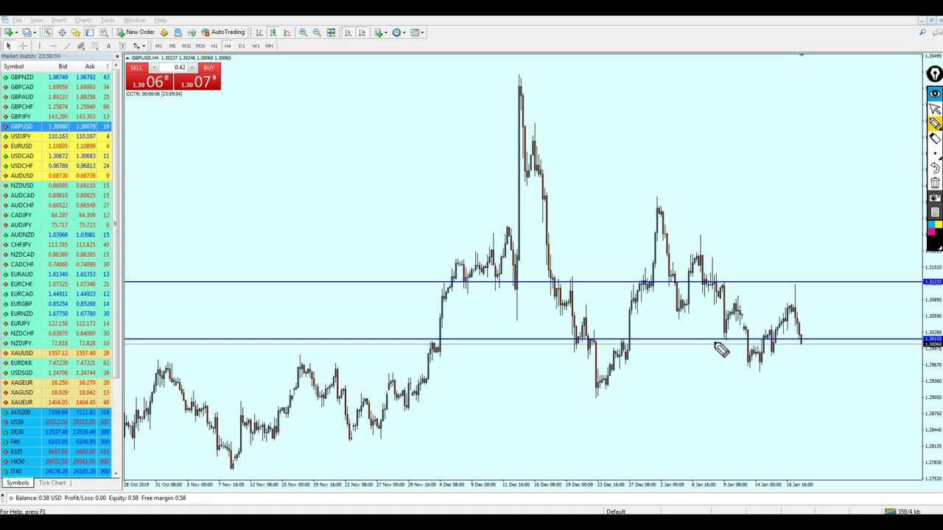
drag(720, 344, 770, 344)
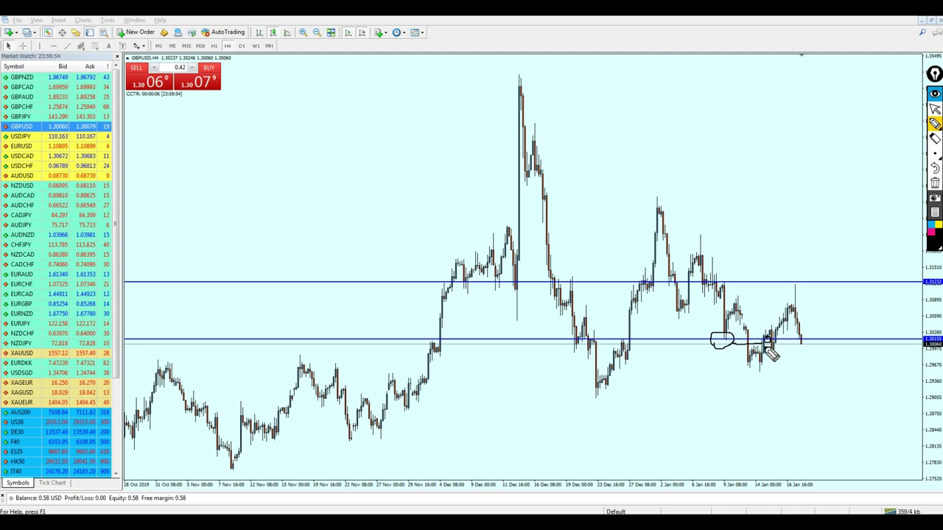
click(934, 109)
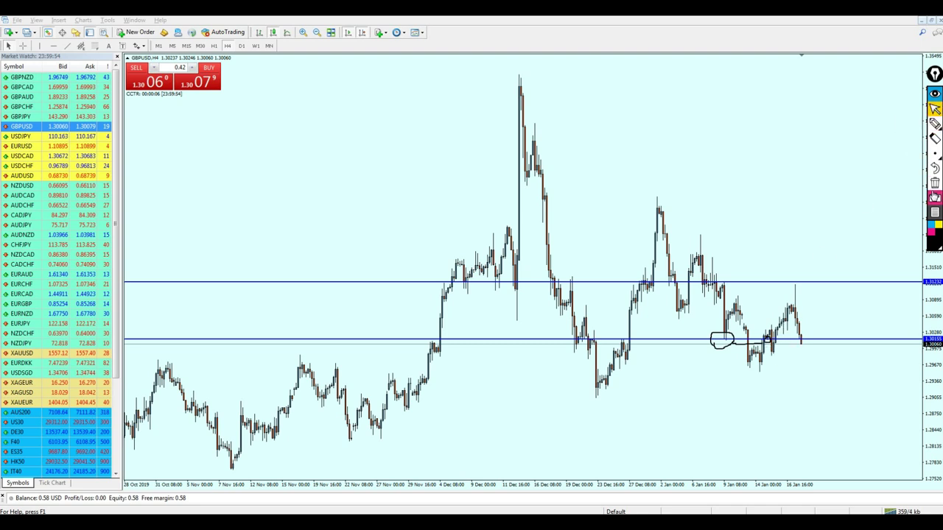
click(934, 182)
Measure the move up from the 15 Jan bar with the crosshair
middle_click(774, 338)
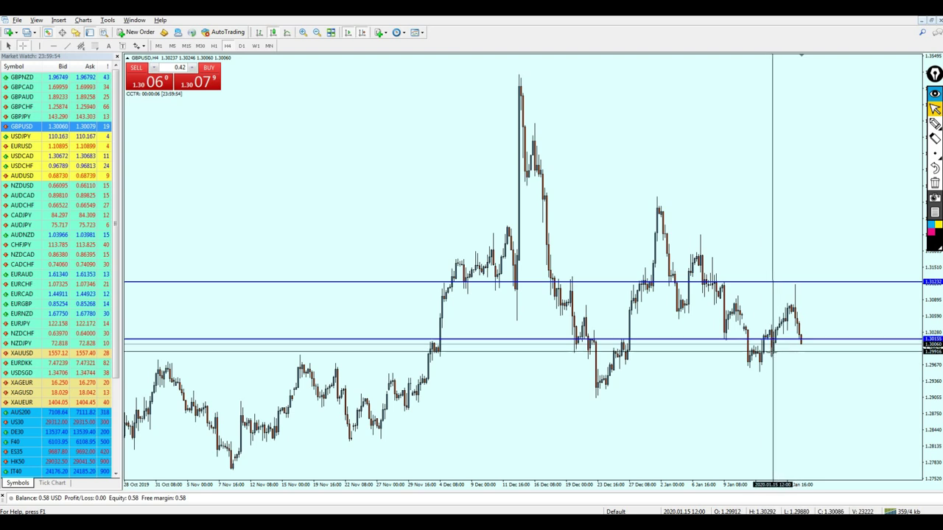
mouse_move(771, 352)
drag(771, 352, 800, 284)
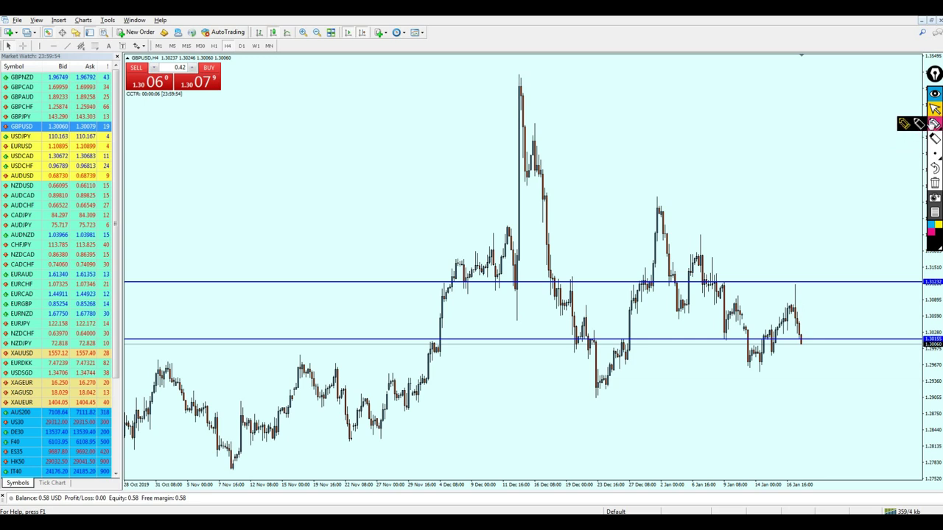
Circle the touches on the 1.31232 line freehand, then erase the circles
click(905, 124)
mouse_move(729, 287)
mouse_down()
mouse_move(806, 285)
mouse_move(794, 274)
mouse_move(779, 291)
mouse_up()
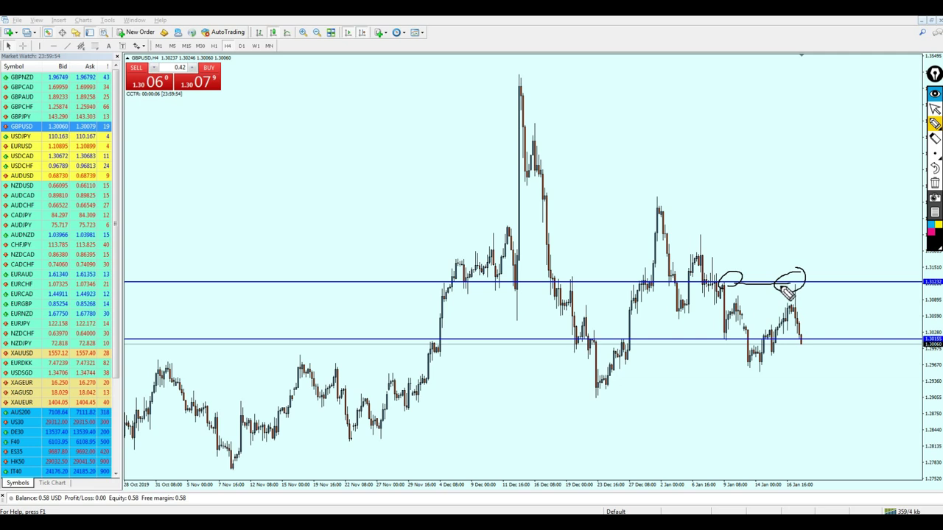
click(934, 109)
click(934, 182)
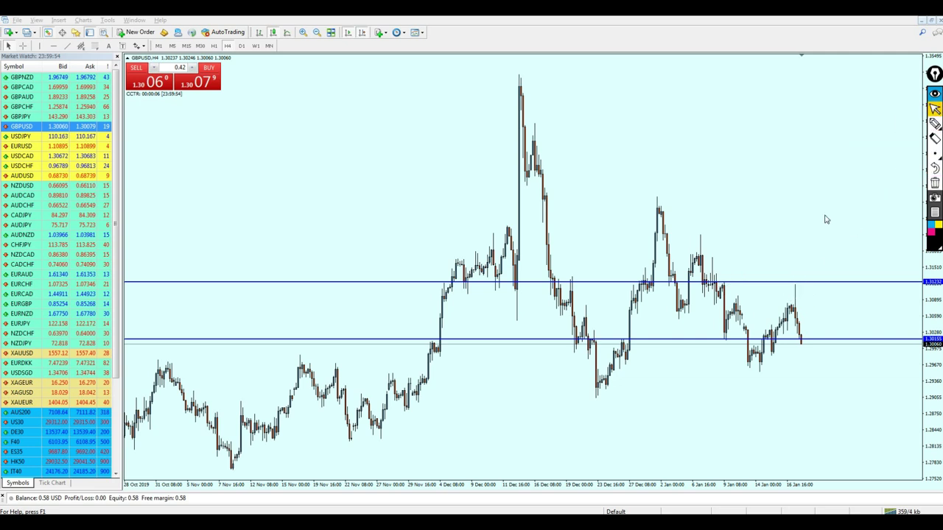
Read the bar dates with the crosshair, zooming around the 1.31232 area
scroll(726, 257, up, 2)
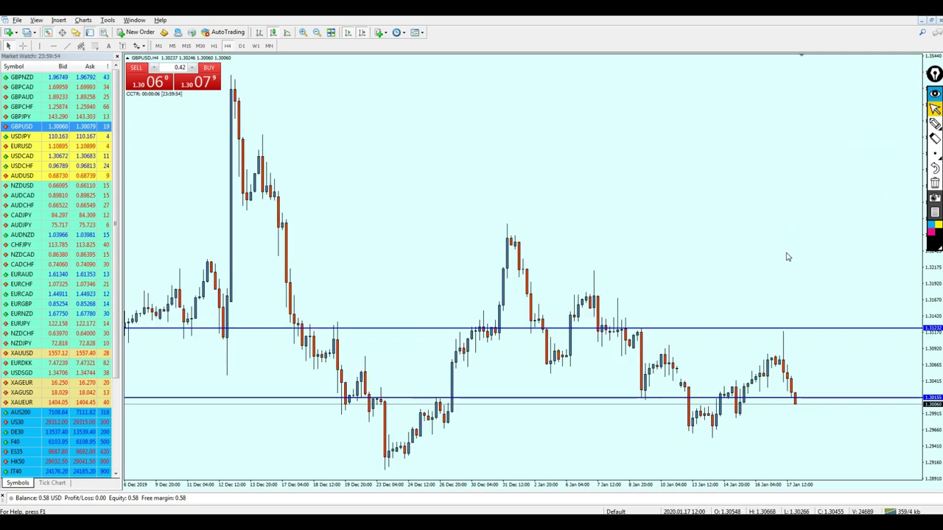
middle_click(772, 295)
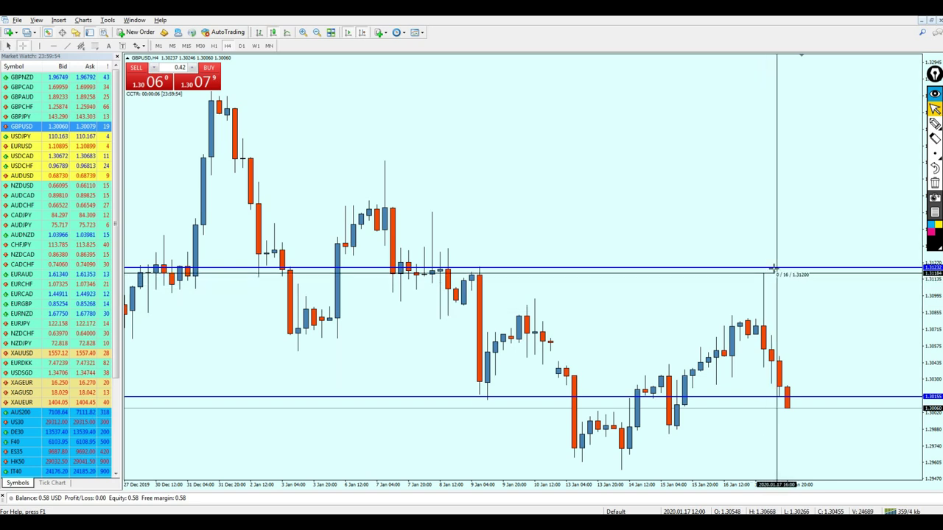
middle_click(777, 271)
scroll(770, 307, down, 1)
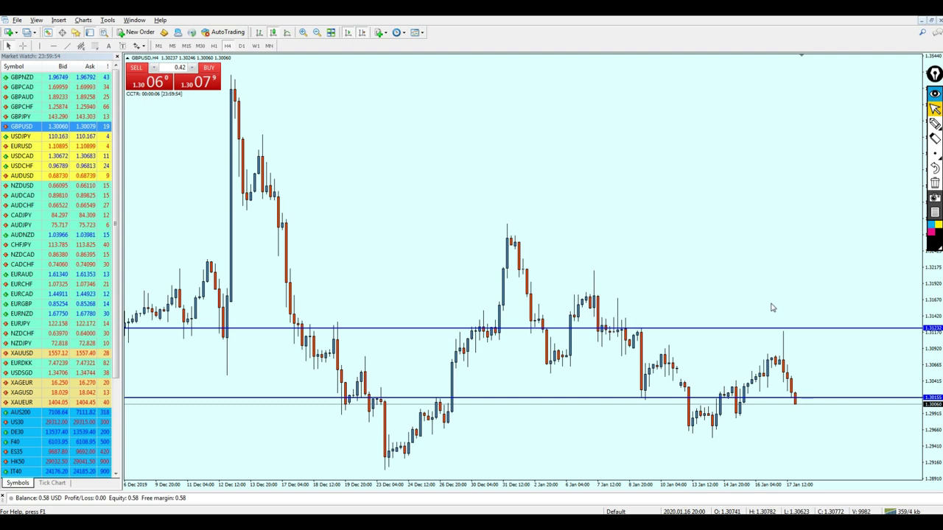
scroll(772, 308, down, 1)
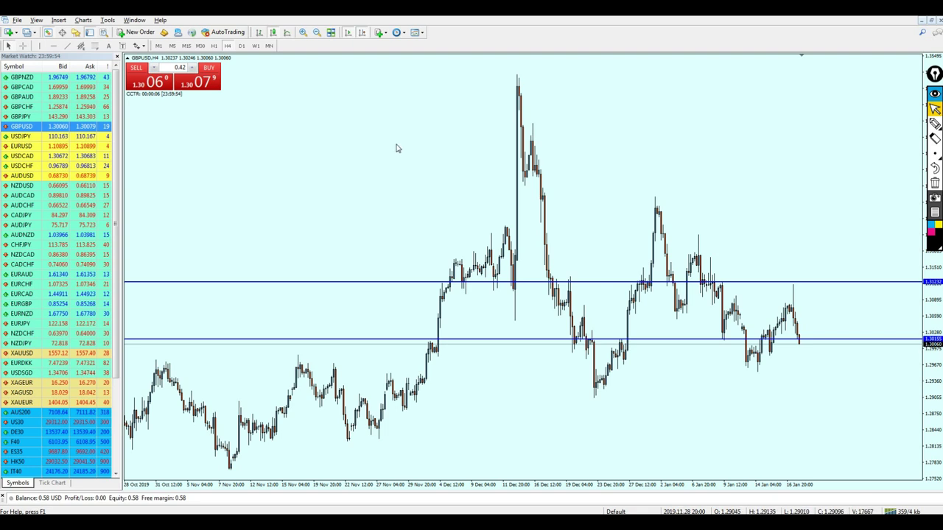
On the daily chart, sketch and erase a rising trendline under recent lows, then return to H4
click(241, 46)
click(934, 124)
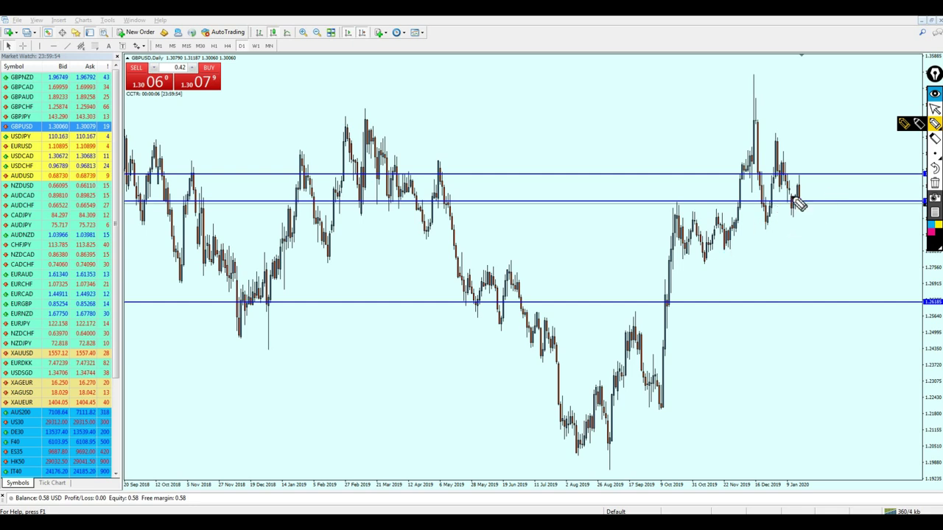
drag(705, 263, 853, 173)
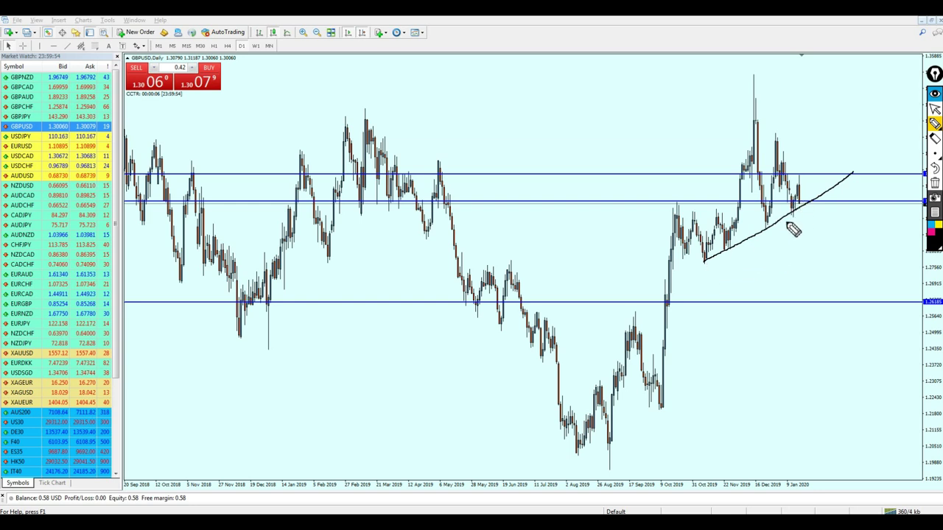
click(934, 109)
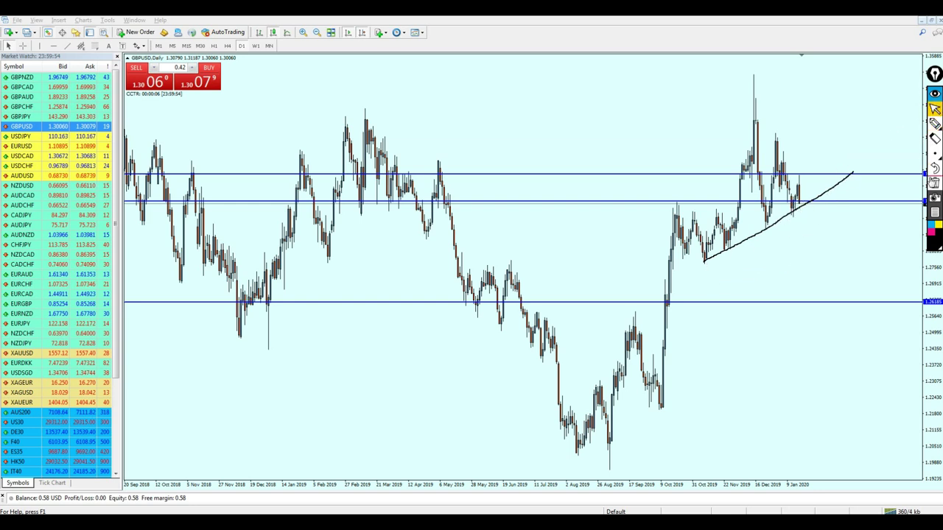
click(934, 182)
click(228, 46)
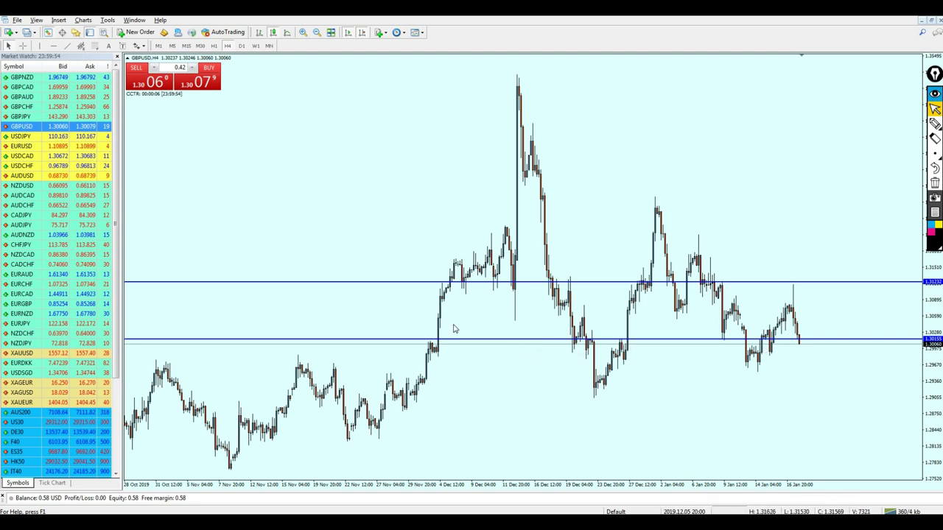
Add a new horizontal level on the zoomed-in chart near the recent swing highs
click(52, 47)
key(plus)
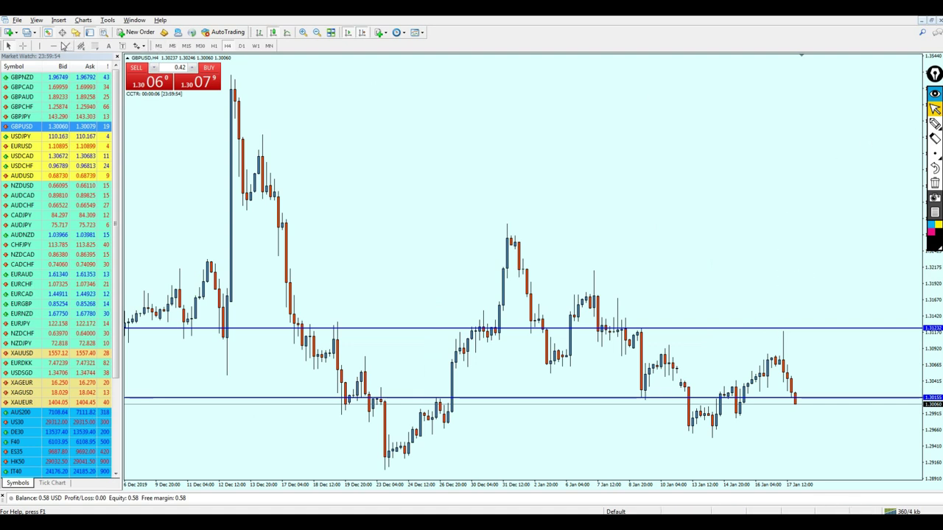
click(699, 346)
drag(702, 354, 706, 360)
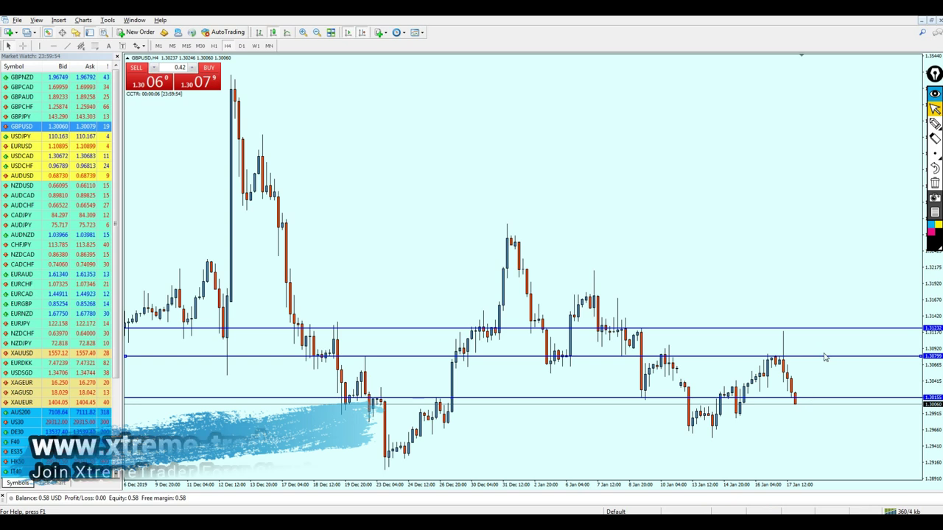
Circle and erase the 10 Jan and 16 Jan clusters, then set the level at 1.30327
key(ctrl+shift+p)
mouse_move(663, 374)
mouse_down()
mouse_move(669, 358)
mouse_move(658, 367)
mouse_up()
drag(752, 361, 744, 359)
click(933, 109)
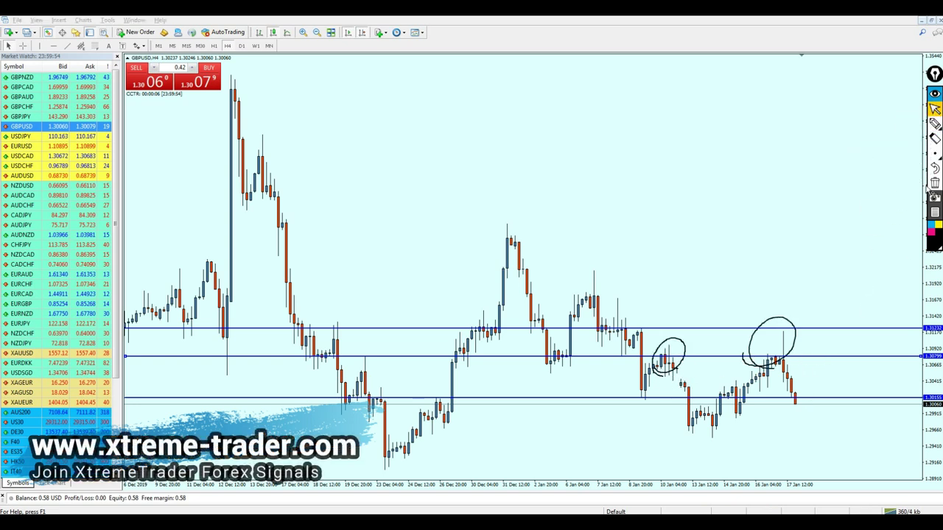
click(934, 185)
drag(740, 358, 744, 392)
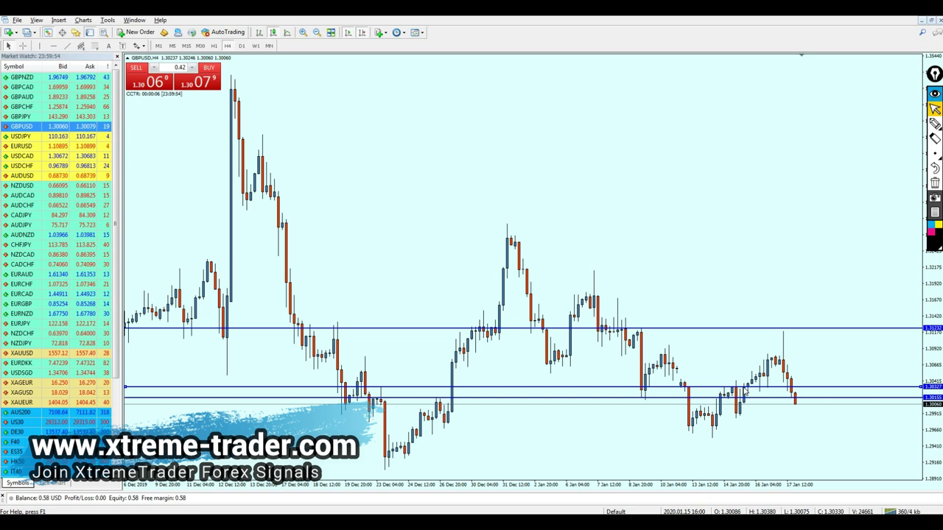
key(minus)
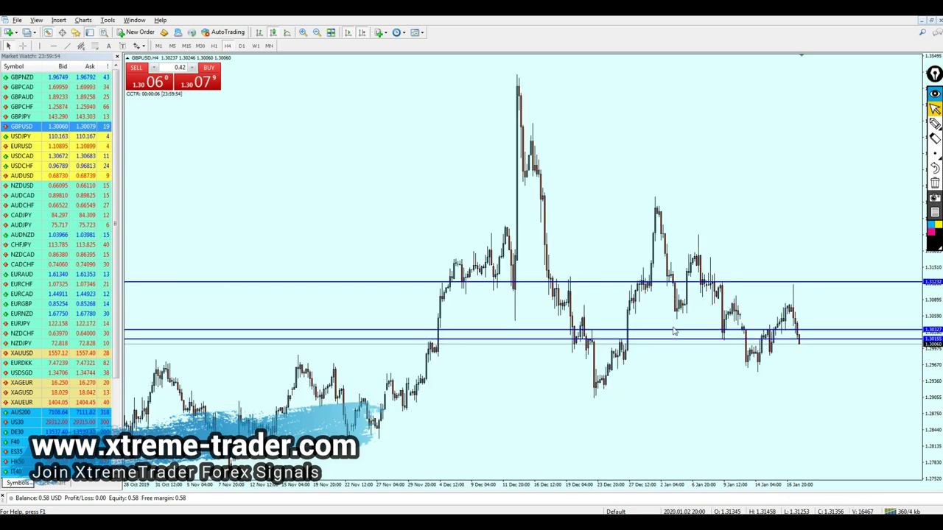
Circle the retest and trace the level leftward freehand, then erase the drawing
click(935, 123)
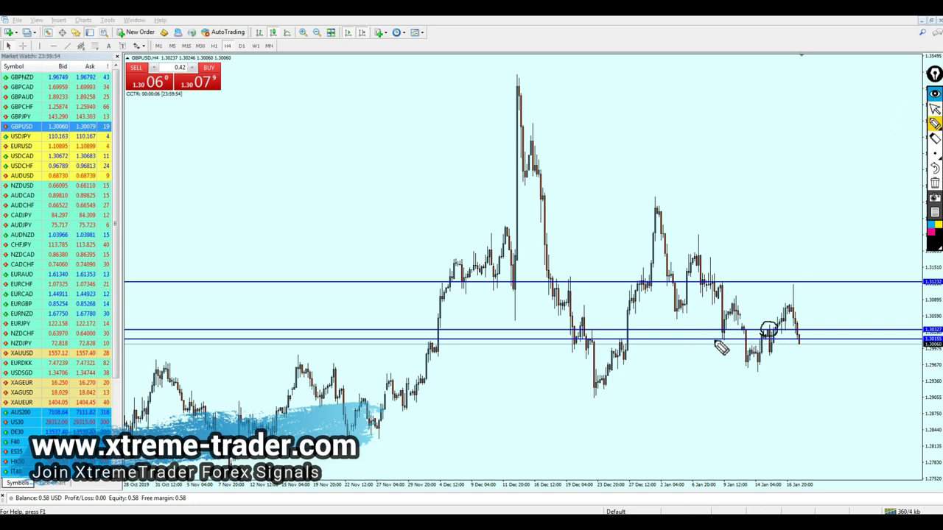
drag(742, 333, 600, 332)
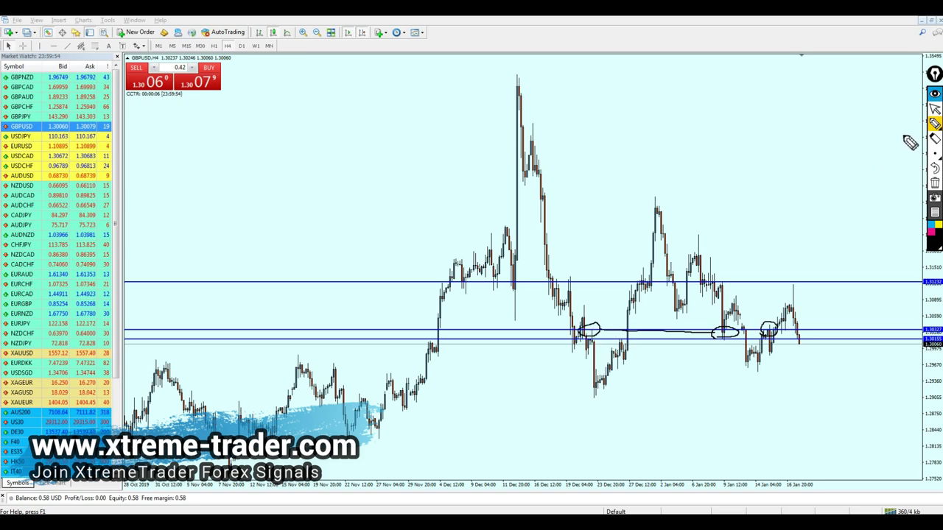
click(934, 108)
click(935, 183)
scroll(435, 289, up, 5)
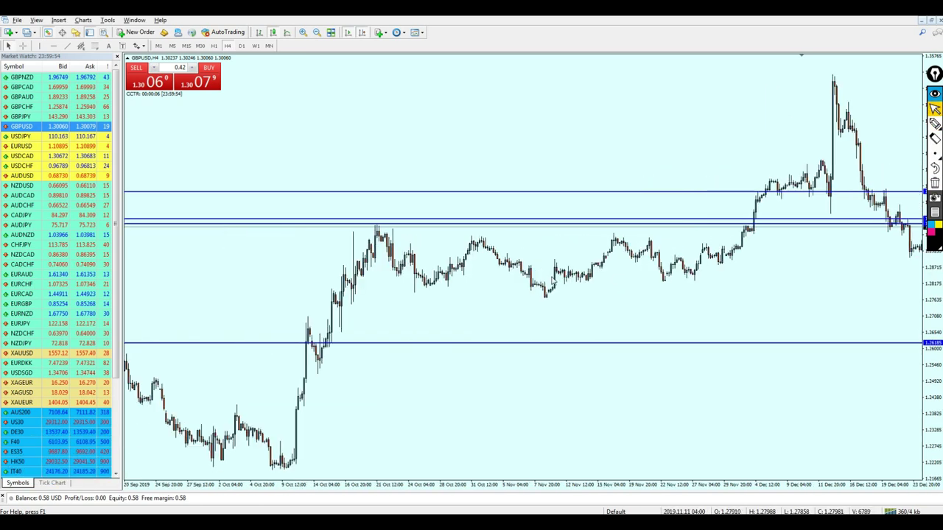
scroll(606, 305, down, 5)
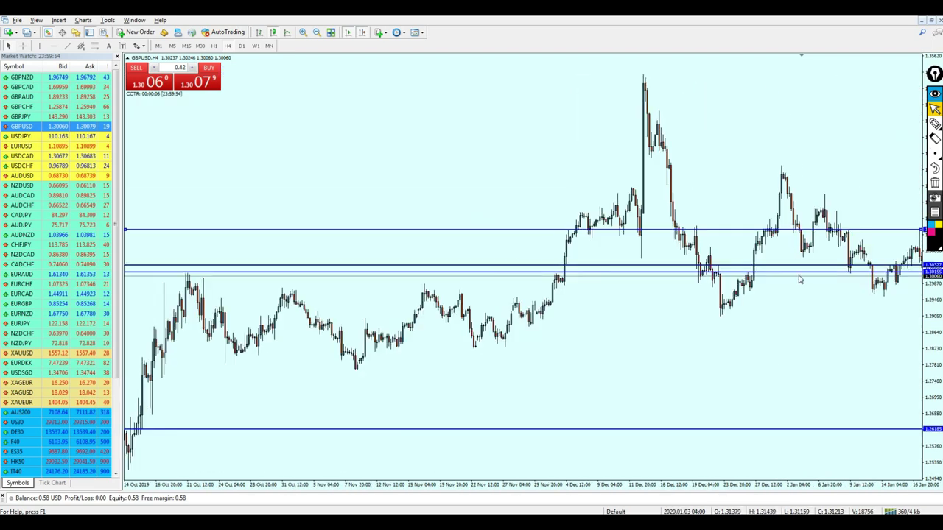
Delete the selected level lines and leave empty room right of the last bar
key(BackSpace)
key(BackSpace)
key(BackSpace)
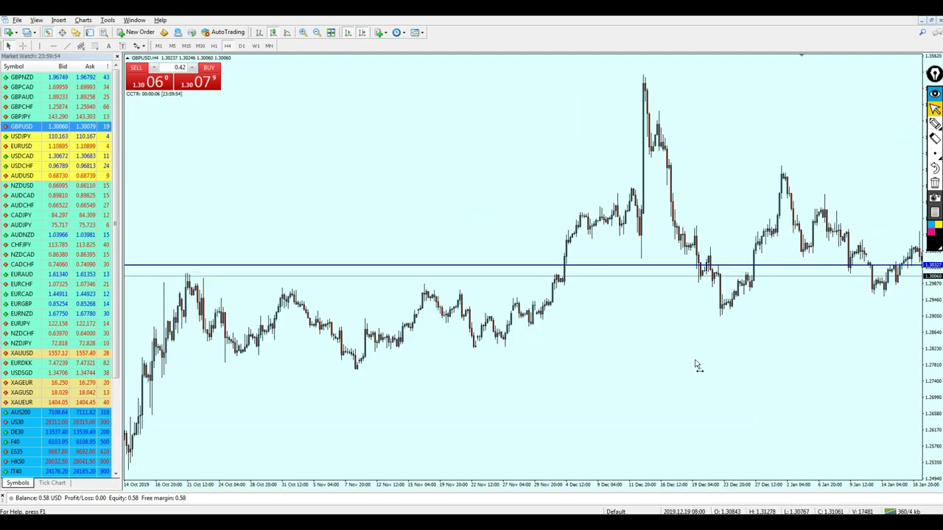
drag(697, 366, 539, 369)
scroll(458, 378, down, 15)
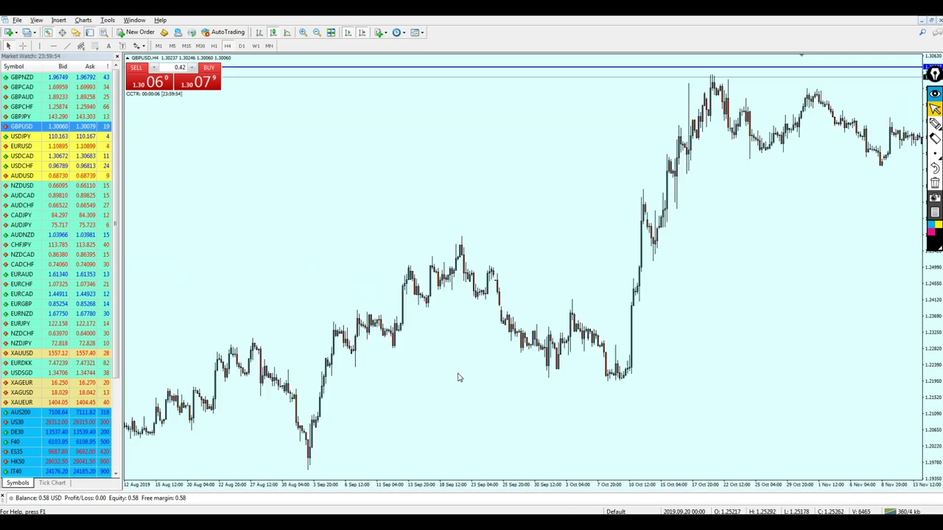
scroll(458, 378, down, 4)
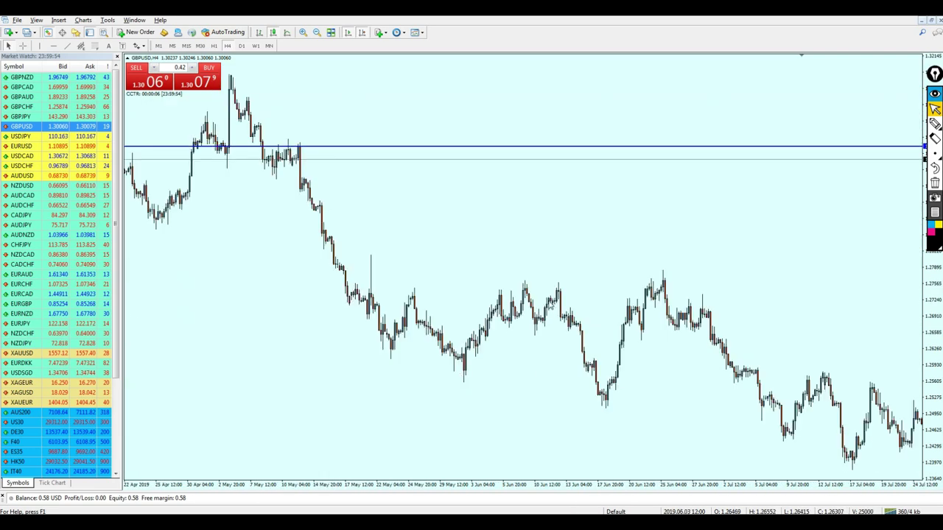
Circle and erase bars touching the blue level, then pan back to earlier 2019 bars
click(934, 124)
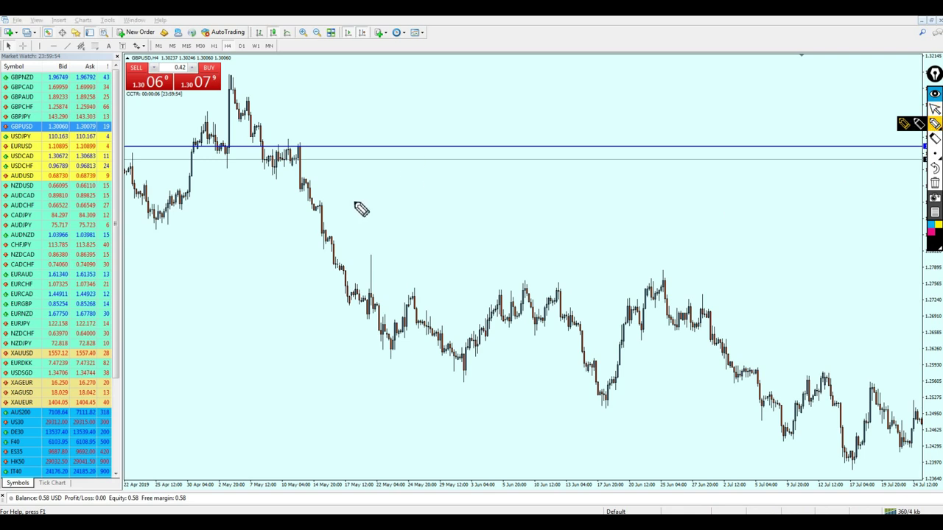
drag(272, 158, 258, 148)
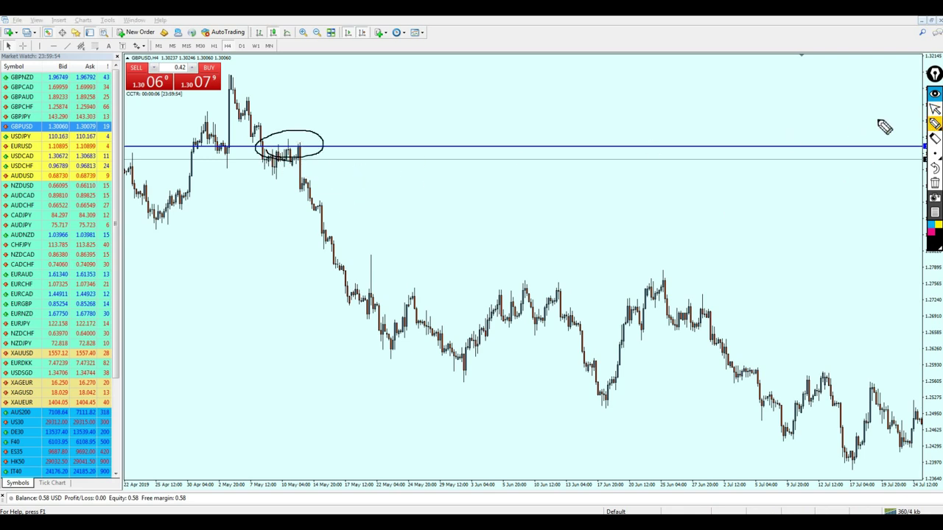
click(934, 183)
scroll(374, 238, down, 4)
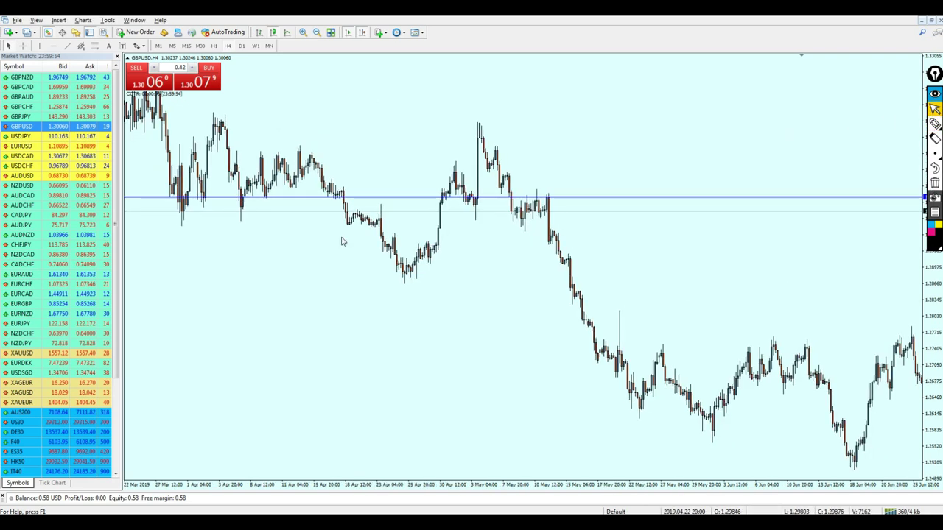
drag(307, 253, 490, 248)
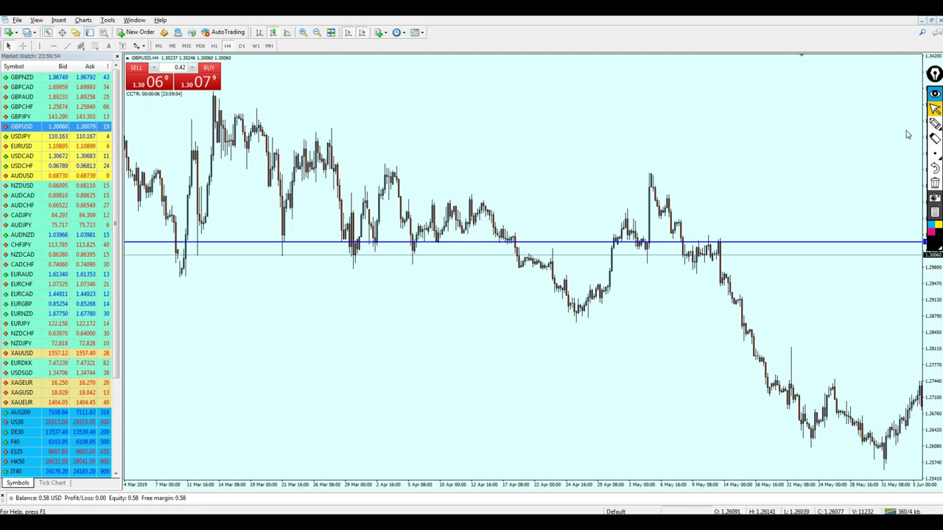
Circle another set of bars touching the blue level, then erase that circle
click(934, 123)
drag(280, 253, 284, 249)
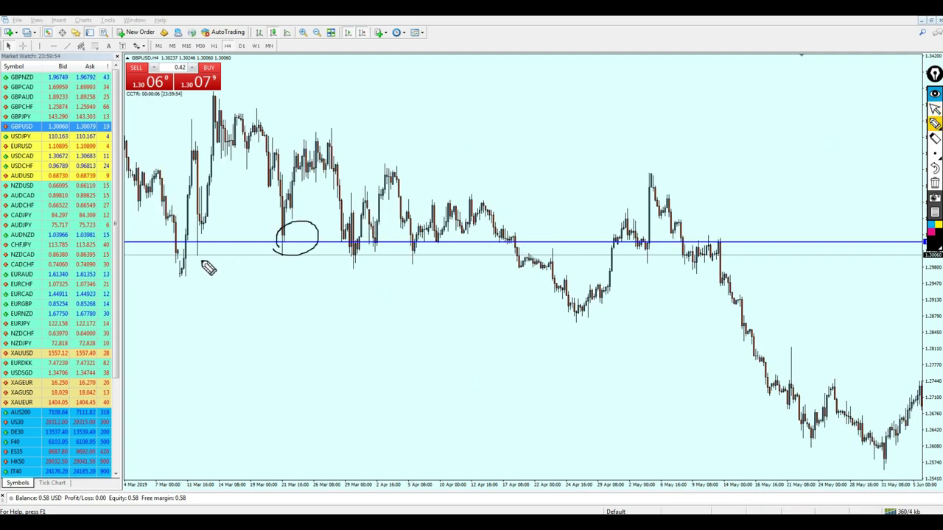
click(934, 109)
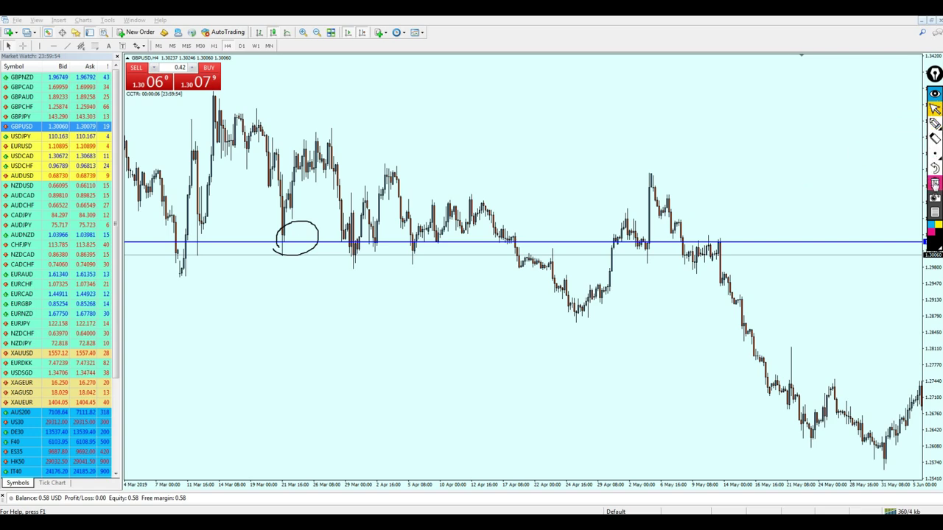
click(934, 184)
scroll(465, 244, down, 15)
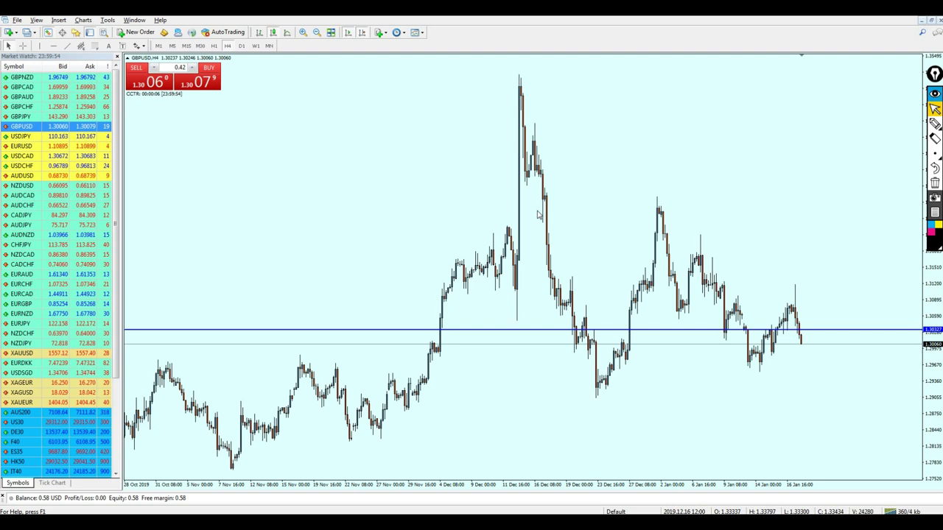
Switch GBPUSD to H1 and draw a rising trendline shifted down onto the January lows
click(214, 45)
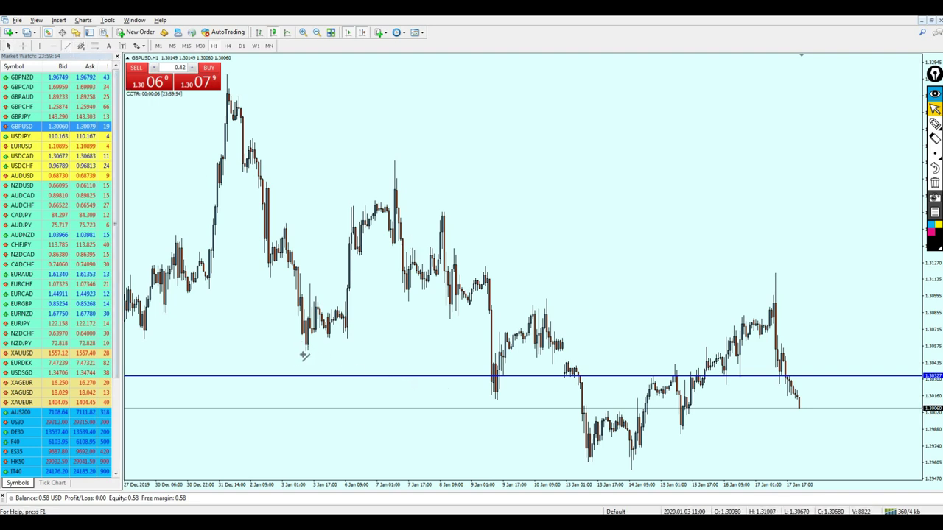
drag(308, 348, 651, 279)
drag(479, 313, 604, 431)
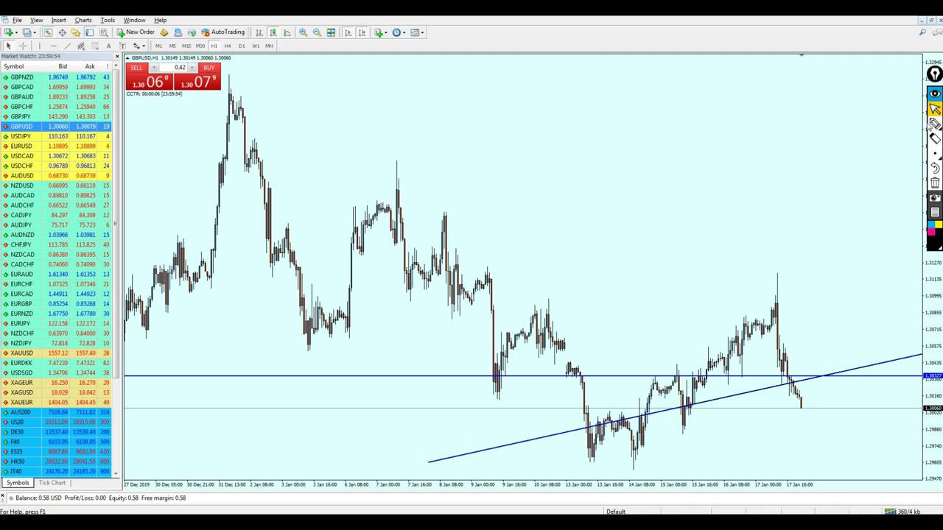
Sketch a support line below the trendline, circle the lows, label them S1 and S2, and draw a rebound
click(934, 124)
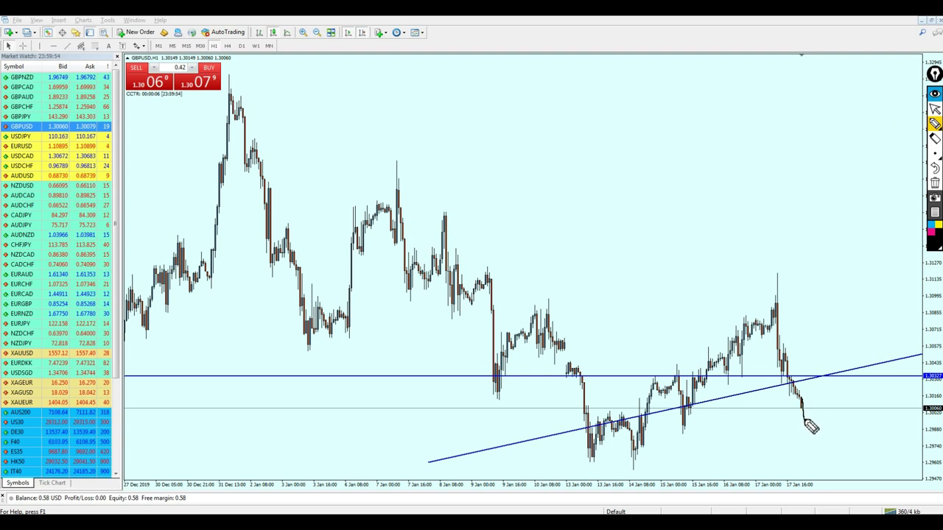
drag(652, 431, 860, 427)
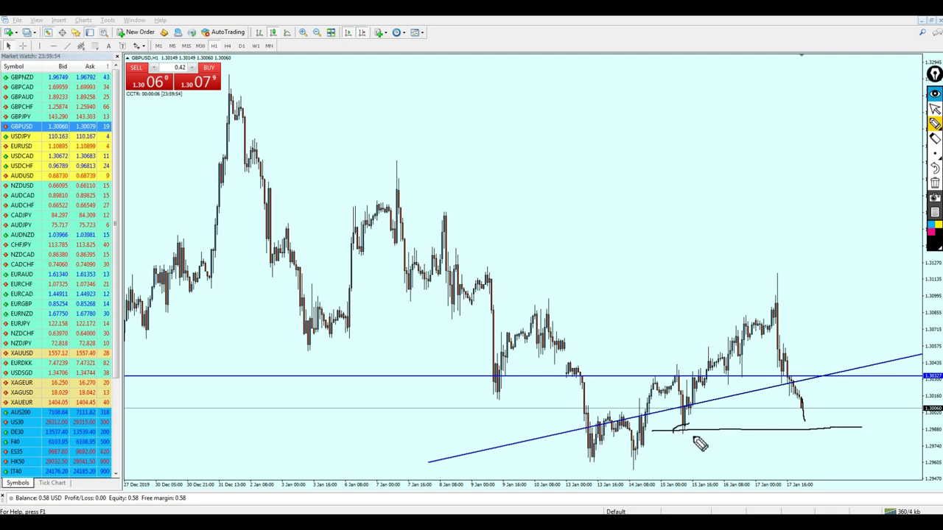
mouse_move(693, 437)
mouse_down()
mouse_move(678, 447)
mouse_move(709, 462)
mouse_up()
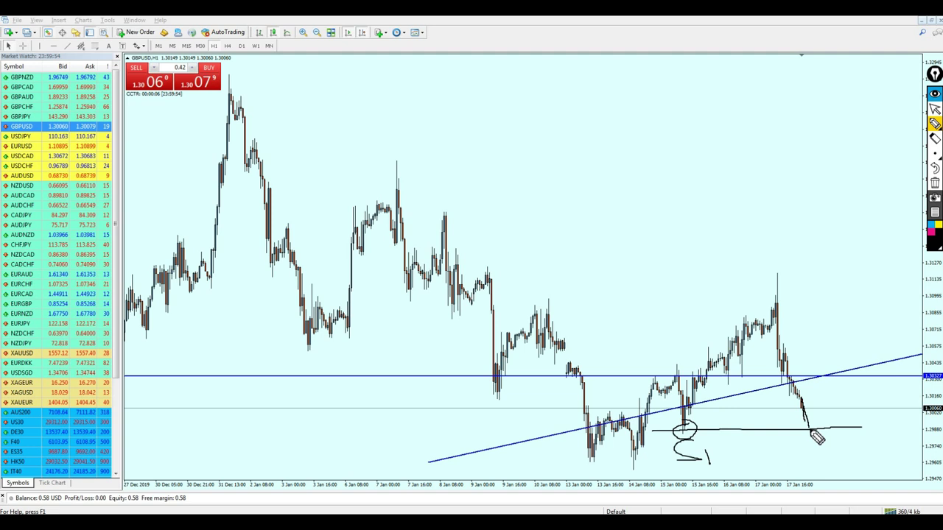
mouse_move(815, 440)
mouse_down()
mouse_move(797, 463)
mouse_move(831, 461)
mouse_up()
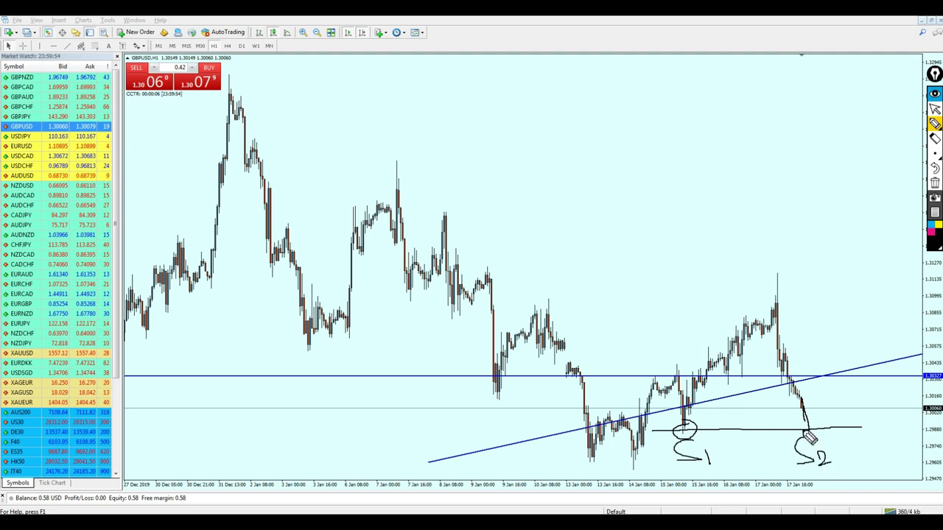
drag(811, 430, 822, 385)
Circle candles at the blue level, draw a curve down, and write an underlined 'Sell'
drag(650, 381, 688, 392)
drag(761, 396, 767, 394)
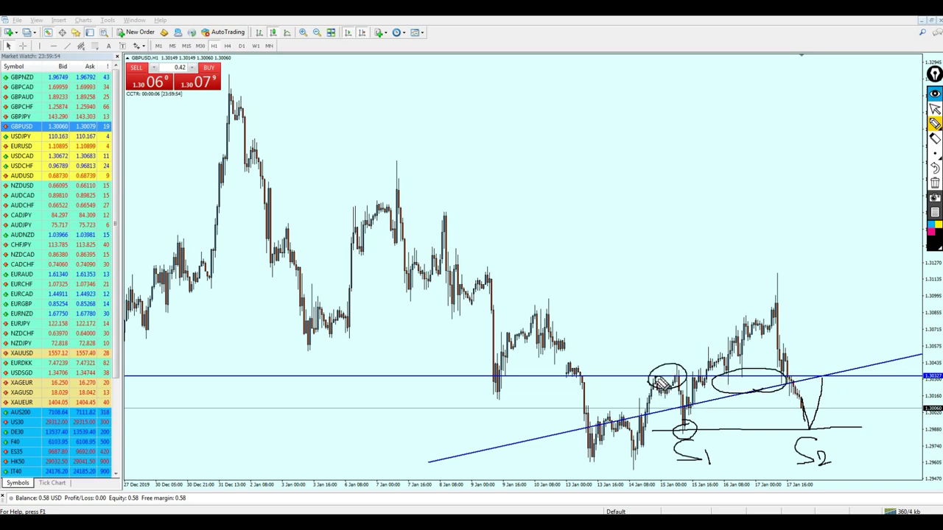
drag(808, 329, 827, 380)
mouse_move(839, 295)
mouse_down()
mouse_move(818, 318)
mouse_move(893, 308)
mouse_up()
mouse_move(834, 325)
mouse_down()
mouse_move(892, 324)
mouse_move(888, 332)
mouse_up()
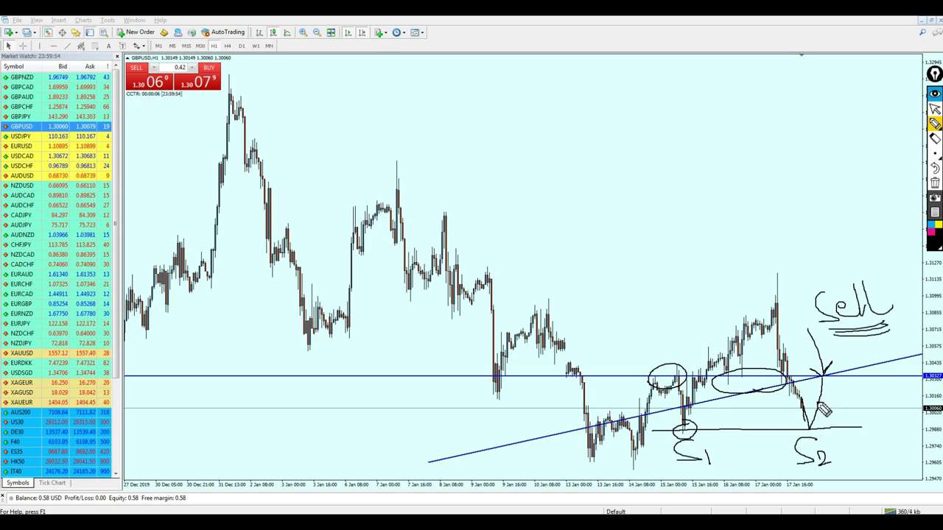
mouse_move(823, 411)
mouse_down()
mouse_move(815, 401)
mouse_move(824, 372)
mouse_up()
Erase all freehand drawings and view the chart on H4, zooming in and out
click(934, 109)
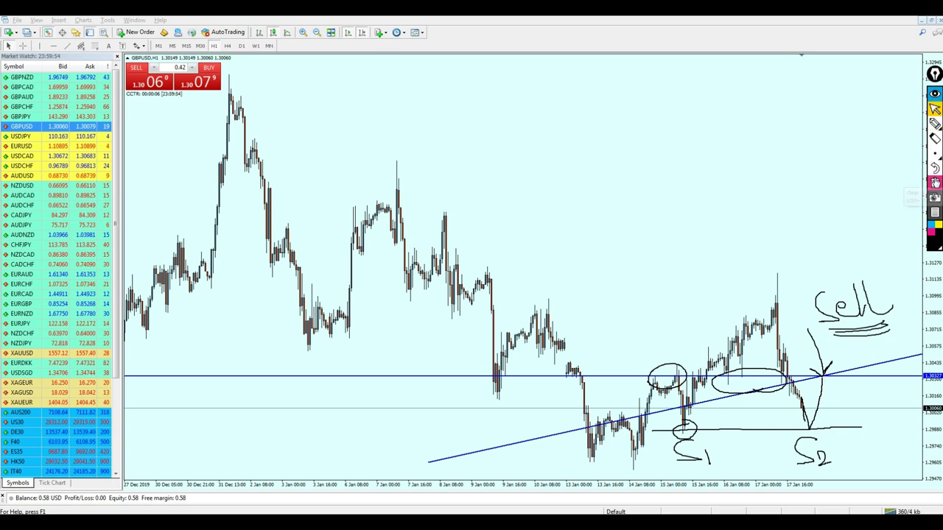
click(934, 182)
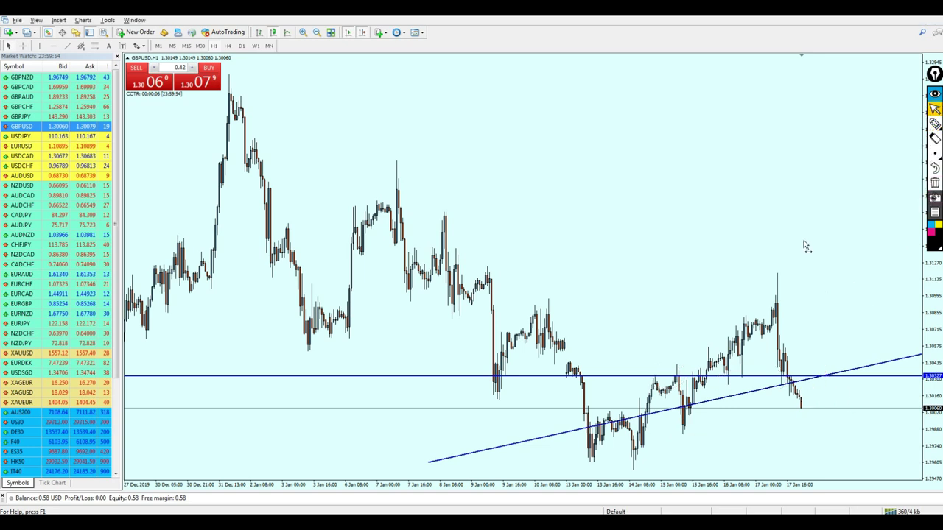
click(228, 45)
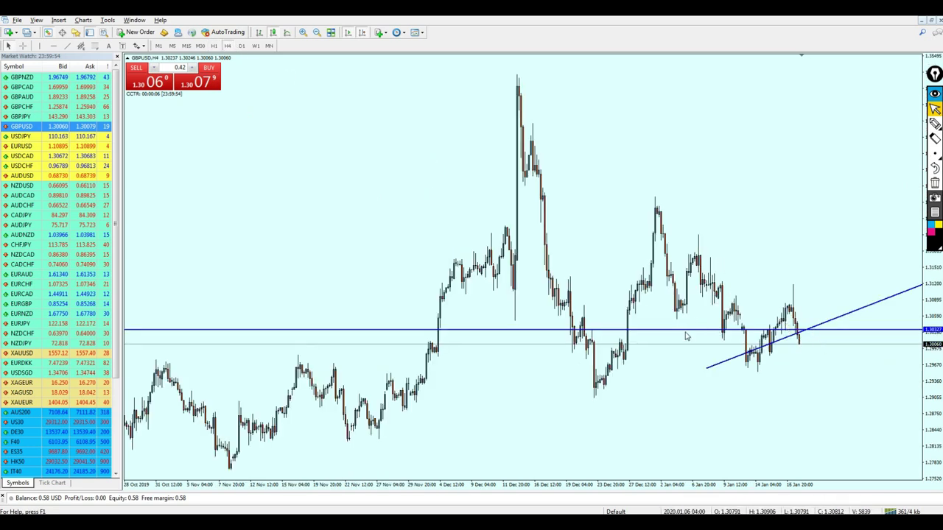
key(plus)
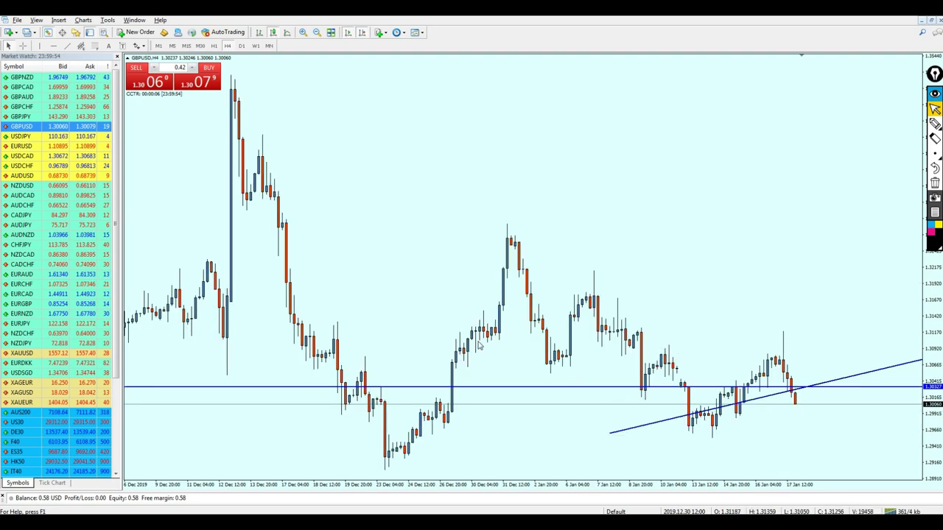
key(minus)
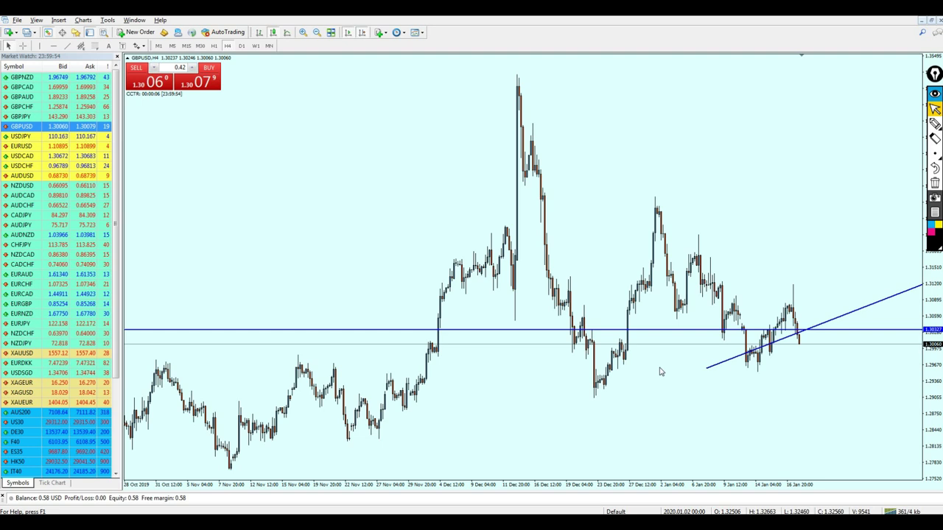
Return to H1 zoomed in and lower the horizontal level to 1.30311
key(plus)
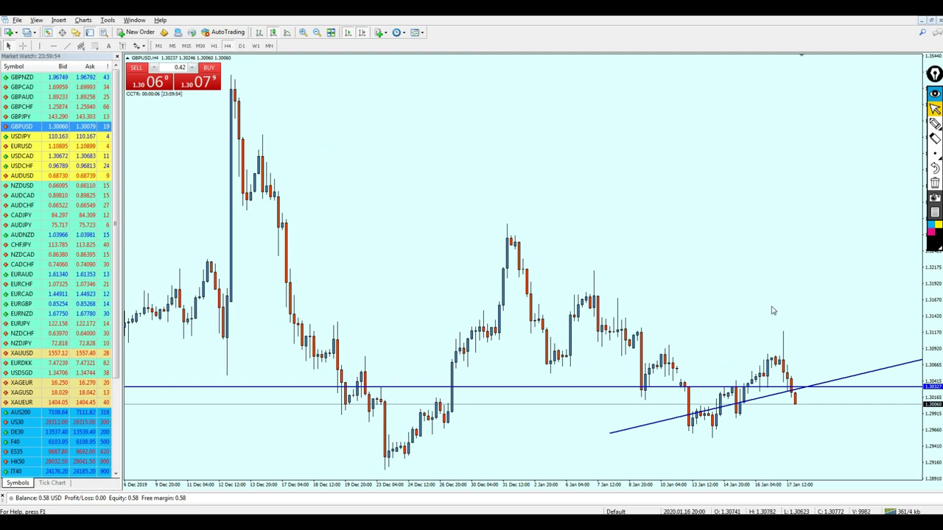
key(minus)
key(plus)
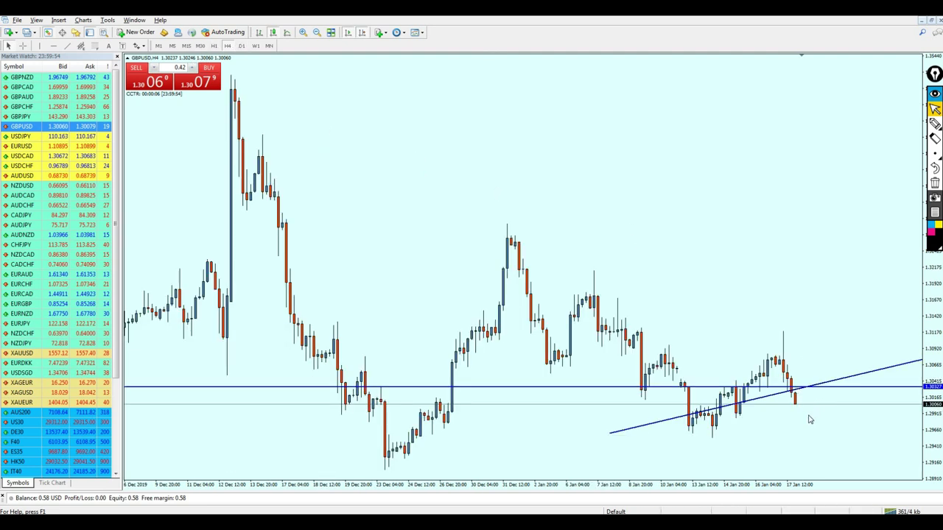
click(213, 46)
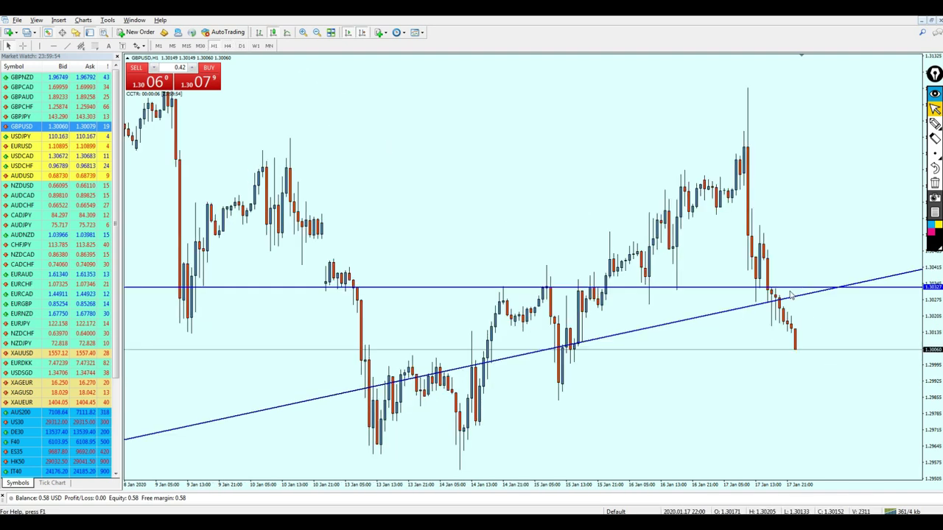
drag(789, 292, 802, 295)
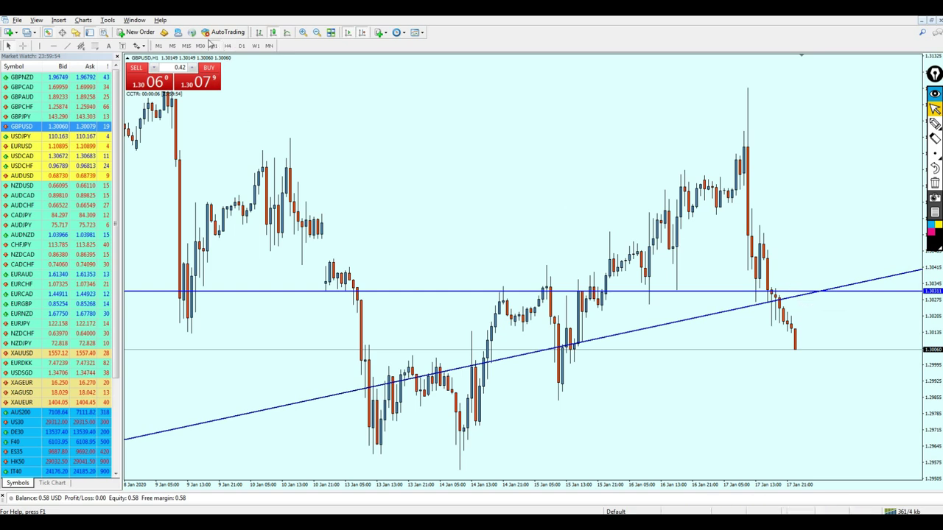
Place a text label below the latest candles reading 'SELL 1.'
click(108, 45)
click(722, 372)
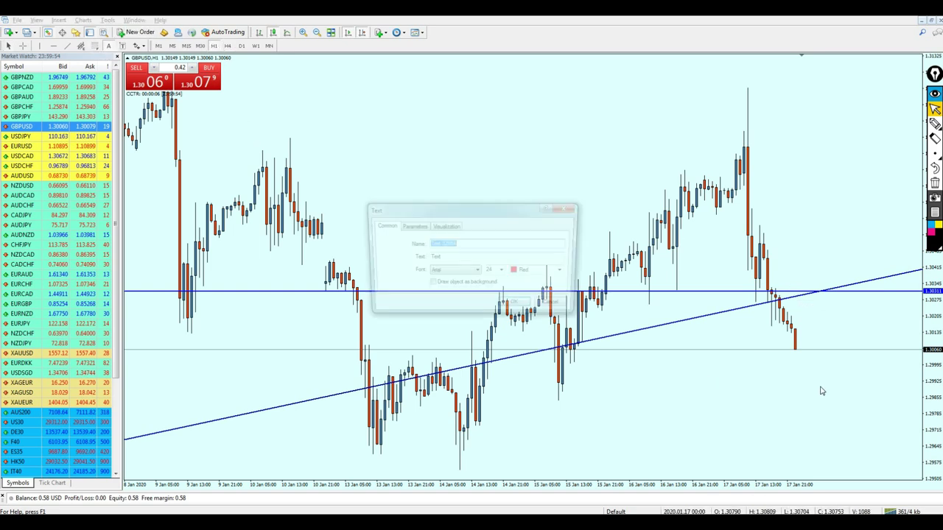
key(Tab)
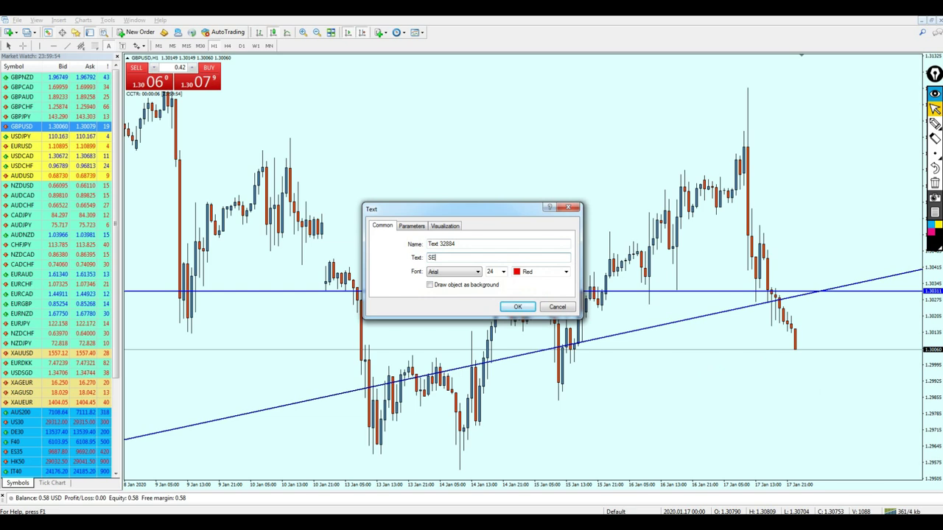
text(SELL 1.)
key(Return)
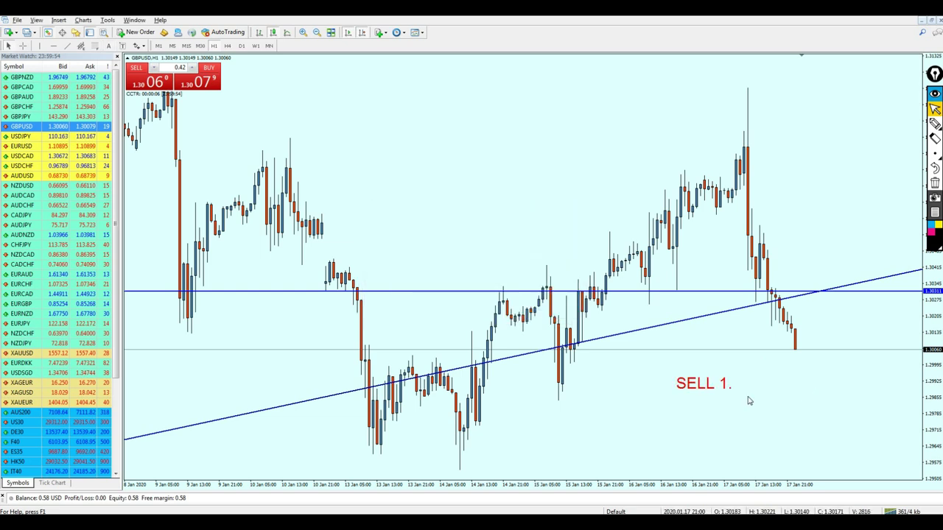
Complete the label text with '303' in its properties and move it above the trendlines
right_click(689, 386)
click(711, 392)
click(456, 257)
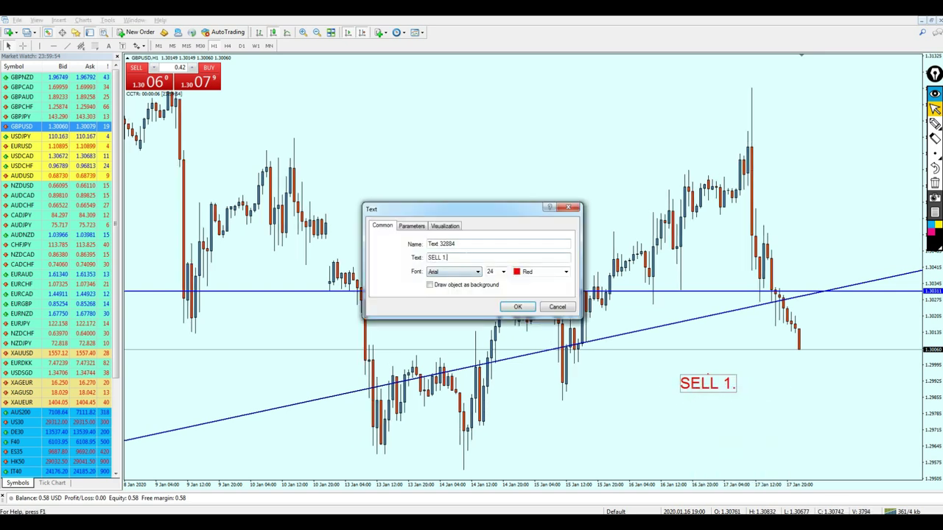
text(30311)
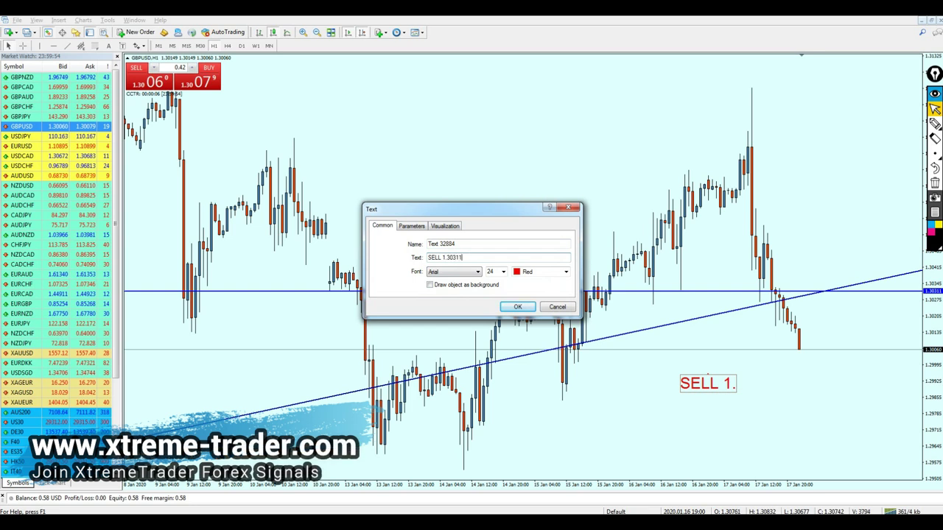
key(Return)
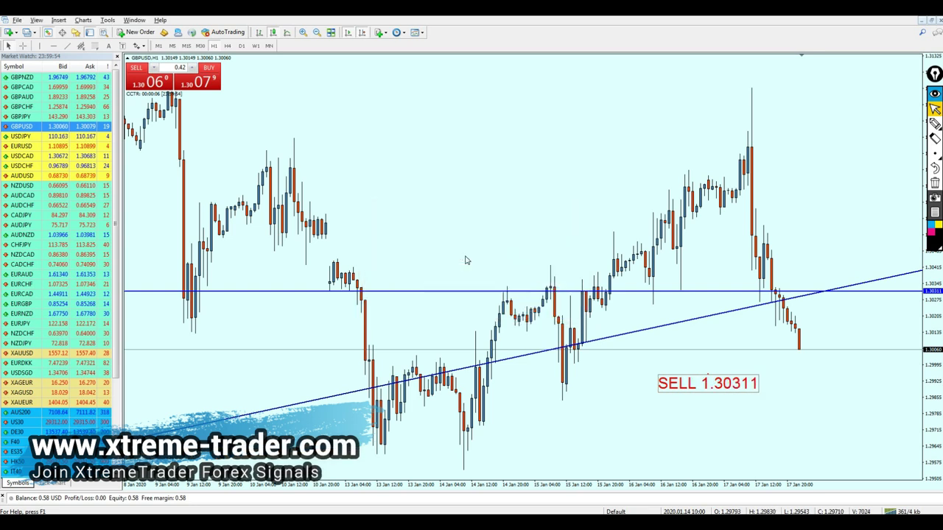
drag(703, 384, 828, 272)
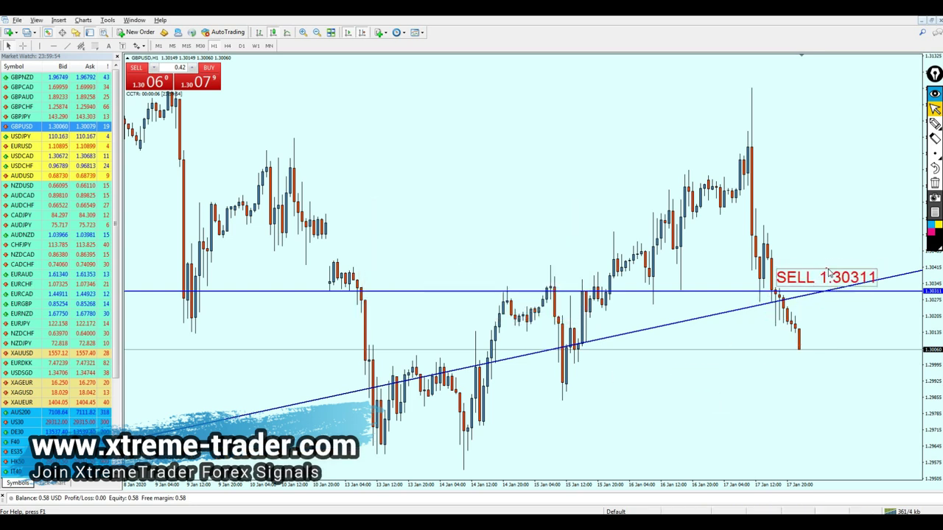
Switch to the daily timeframe and move the SELL 1.30311 label above the trendline
click(228, 46)
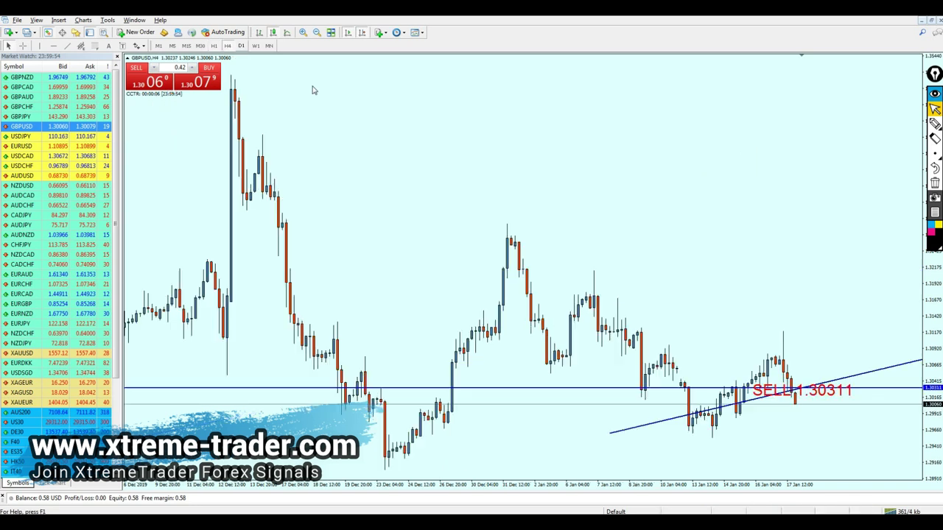
click(241, 46)
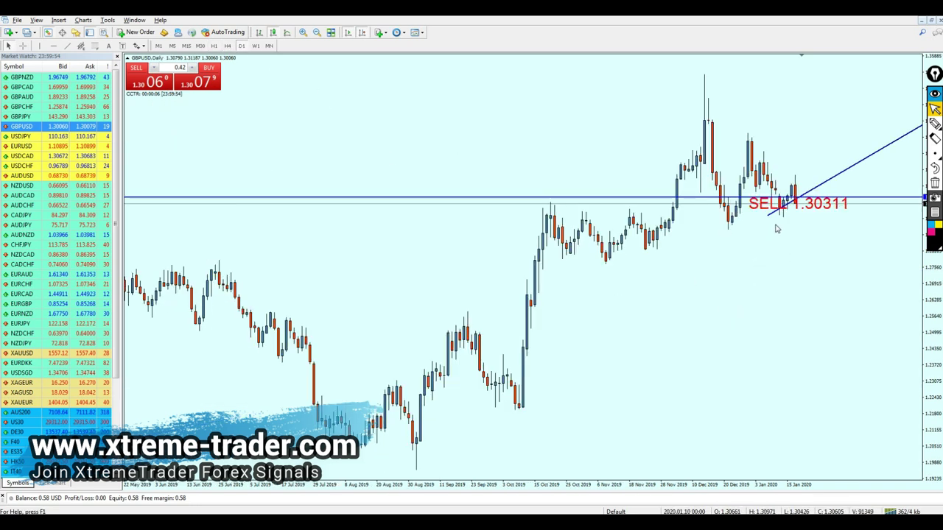
double_click(817, 212)
drag(816, 211, 858, 171)
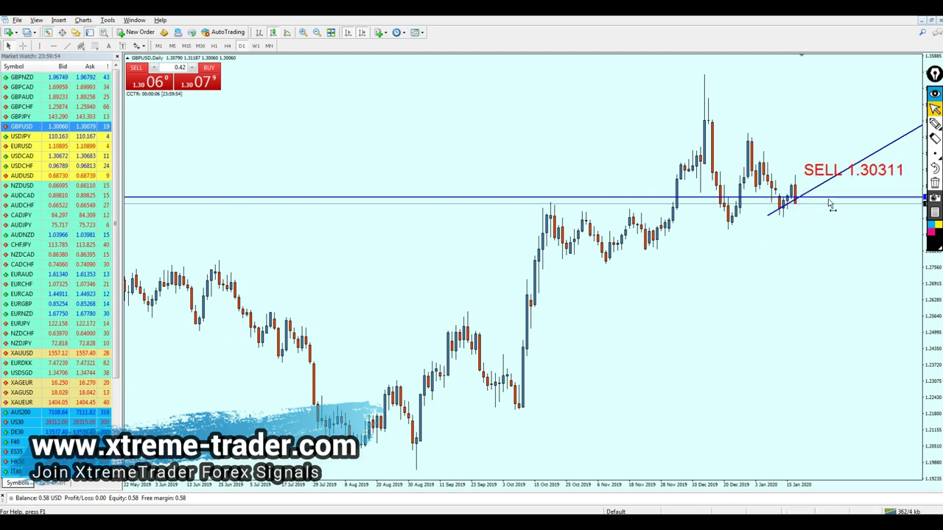
Extend the trendline back and anchor it on the November low
scroll(795, 200, up, 1)
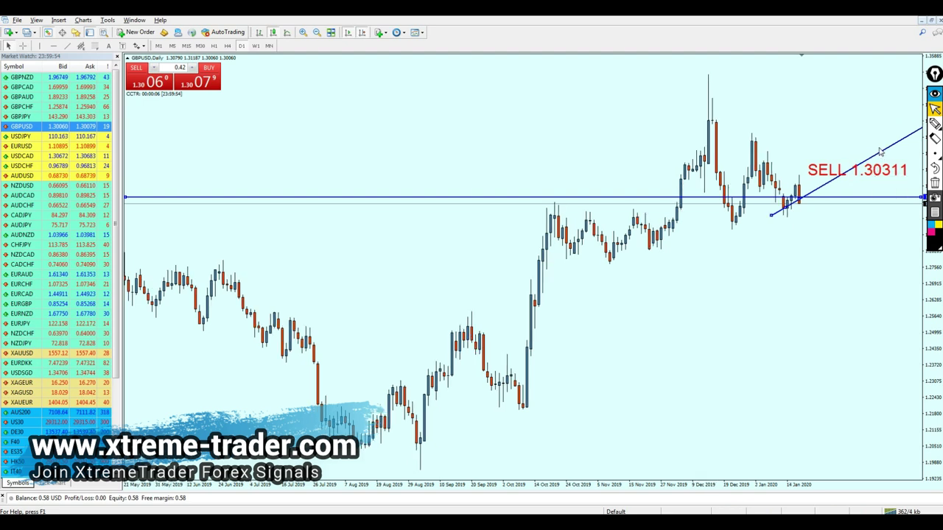
drag(771, 215, 610, 263)
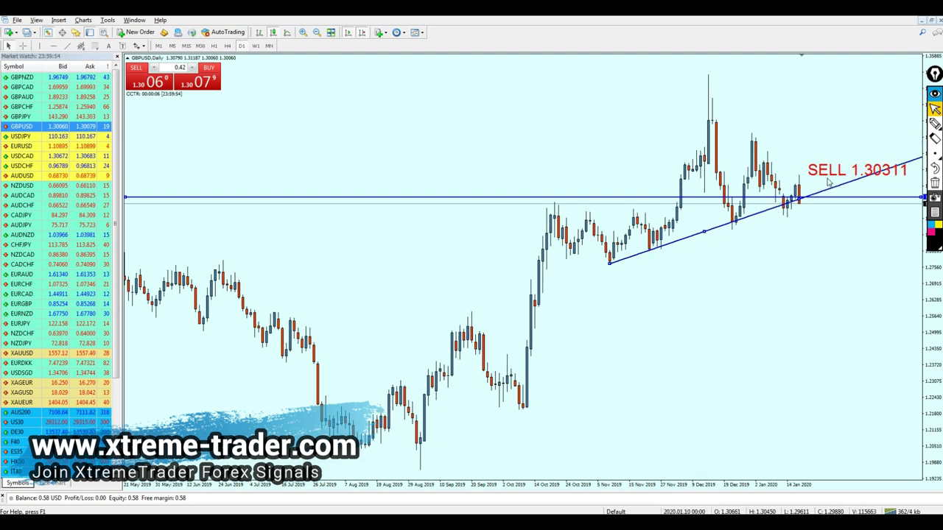
drag(798, 199, 850, 199)
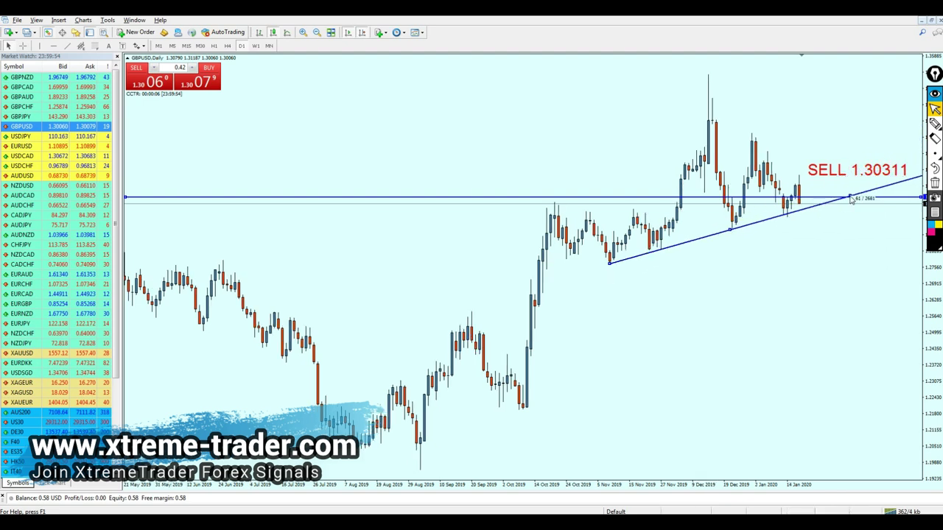
Add a horizontal support line at the November low and measure the drop to it
middle_click(807, 210)
drag(807, 210, 810, 266)
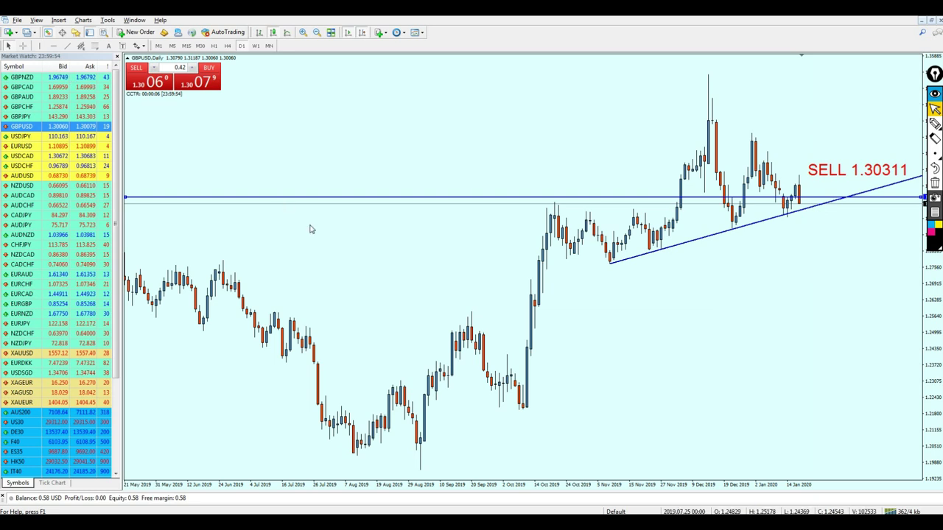
drag(317, 204, 349, 262)
middle_click(808, 198)
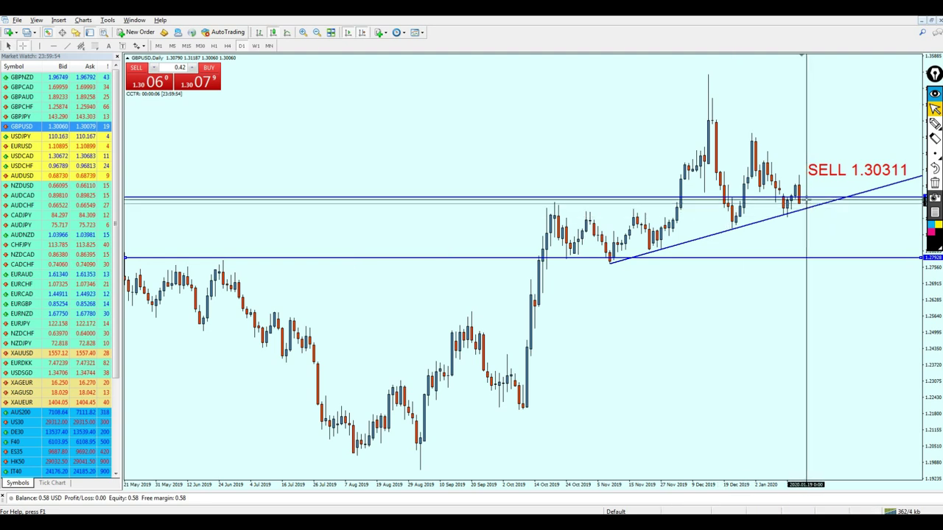
drag(808, 197, 822, 261)
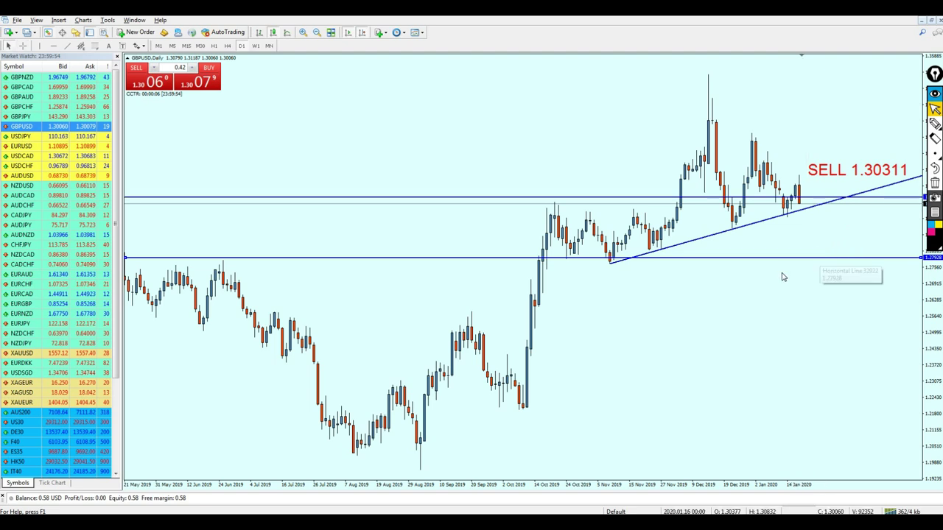
click(934, 124)
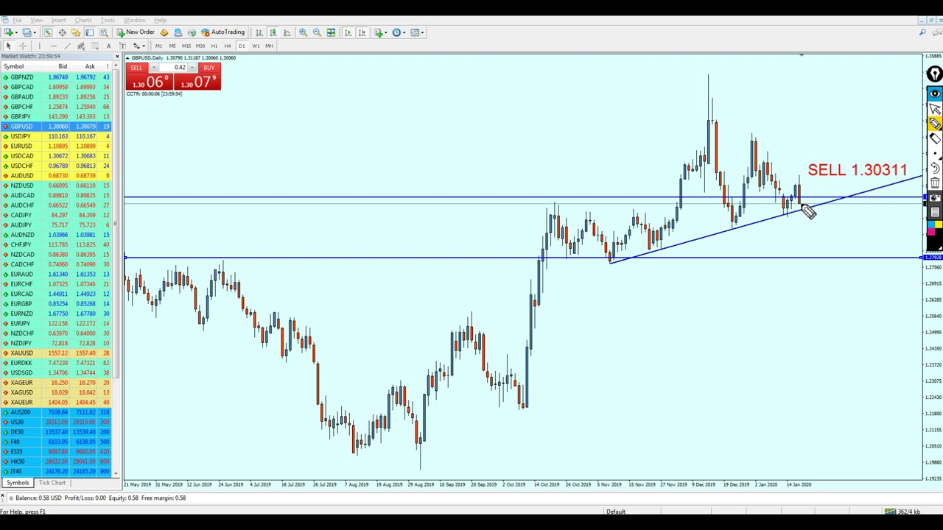
click(935, 109)
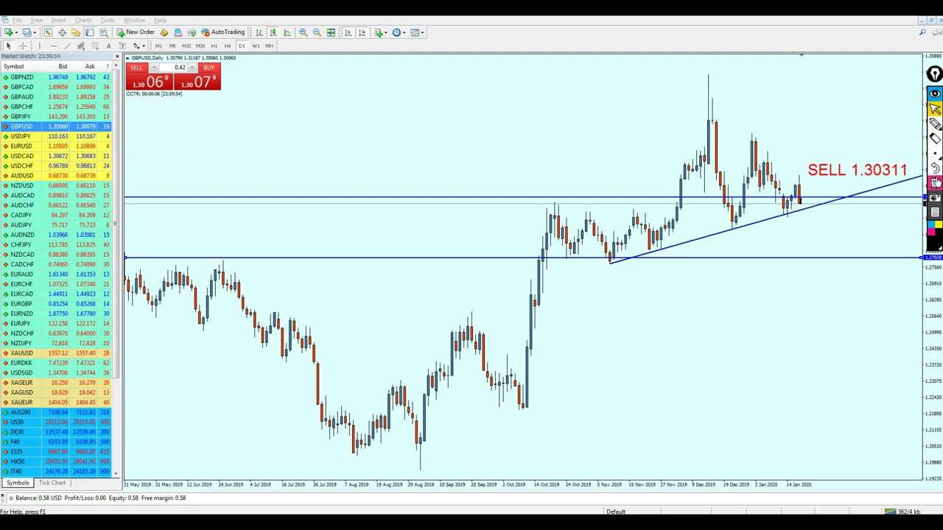
On H4, sketch the expected bounce, an arrow to the sell point and the word 'Sell'
click(228, 46)
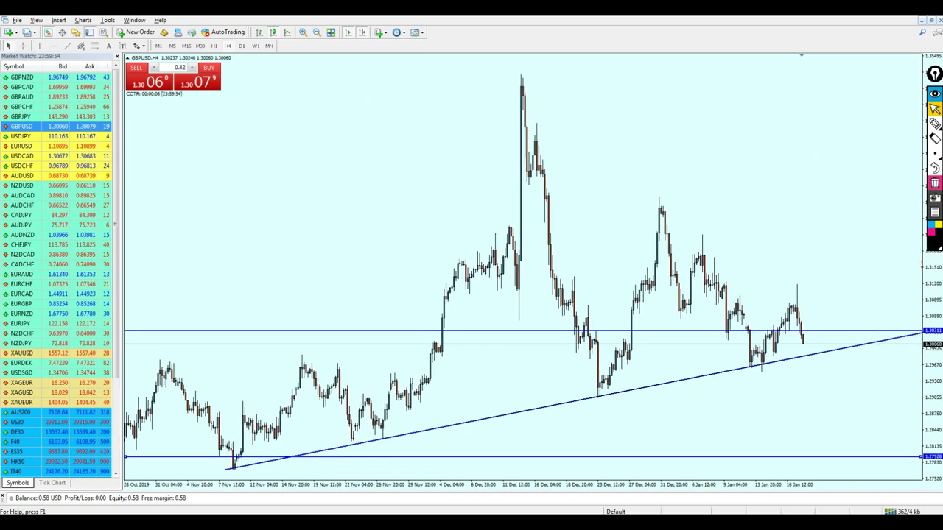
click(934, 123)
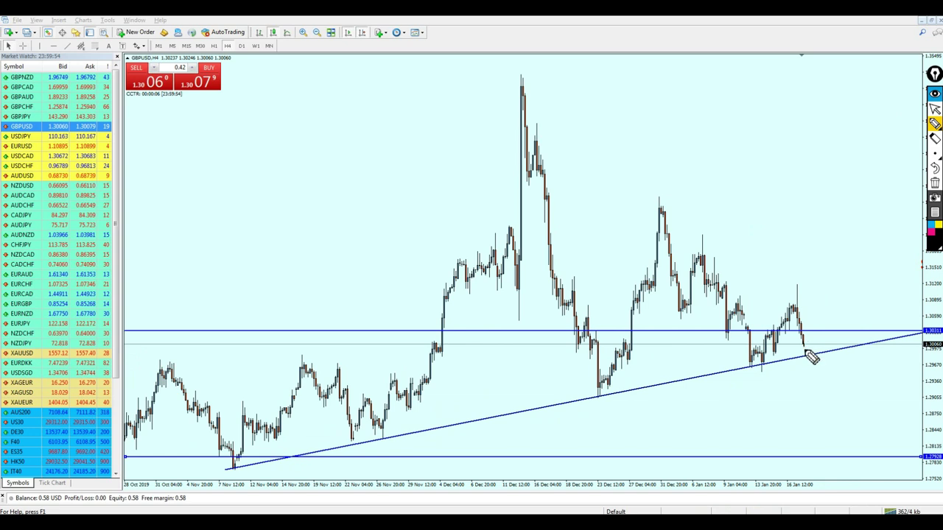
mouse_move(752, 356)
mouse_down()
mouse_move(809, 356)
mouse_move(813, 332)
mouse_up()
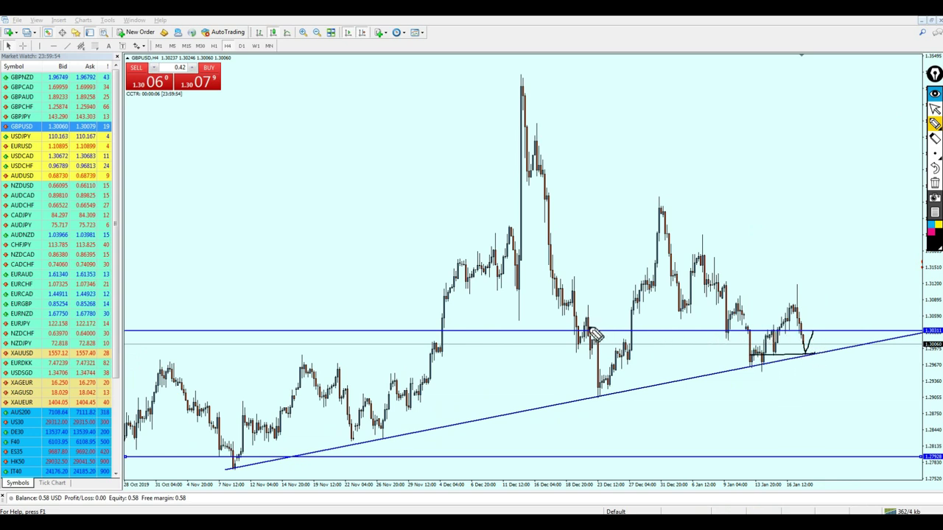
mouse_move(839, 285)
mouse_down()
mouse_move(823, 322)
mouse_move(847, 318)
mouse_up()
mouse_move(835, 248)
mouse_down()
mouse_move(838, 268)
mouse_move(862, 265)
mouse_up()
drag(867, 246, 872, 264)
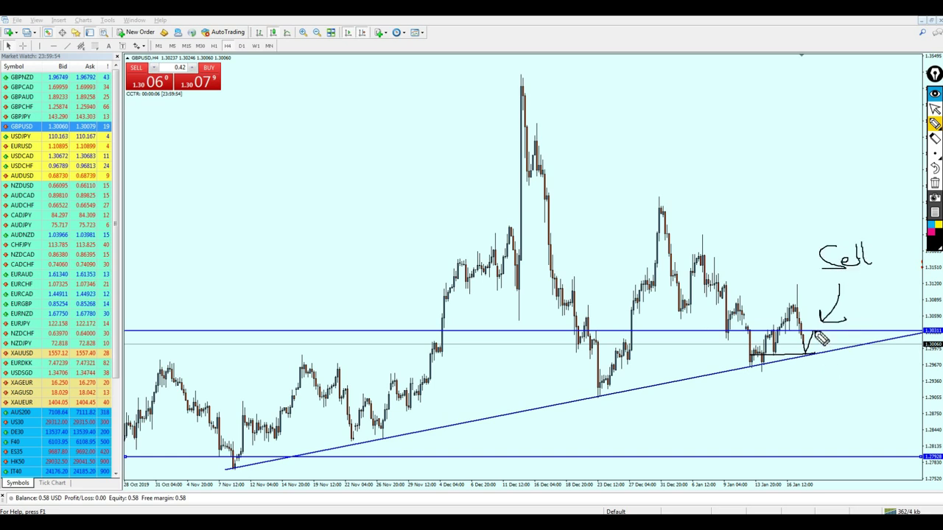
Sketch the drop below the trendline and several target levels, then clear all sketches
drag(814, 333, 840, 394)
mouse_move(426, 401)
mouse_down()
mouse_move(892, 386)
mouse_move(849, 376)
mouse_move(855, 362)
mouse_up()
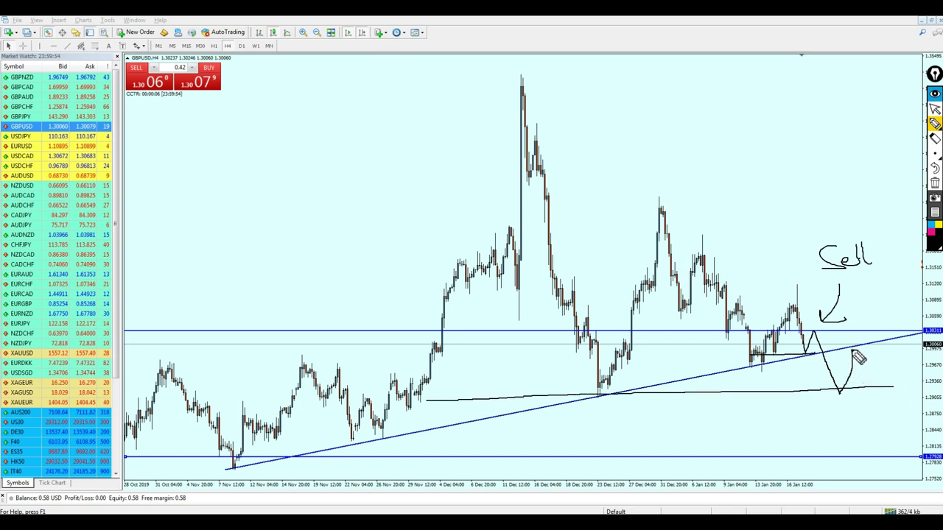
mouse_move(417, 344)
mouse_down()
mouse_move(893, 341)
mouse_move(856, 368)
mouse_move(877, 444)
mouse_move(884, 422)
mouse_up()
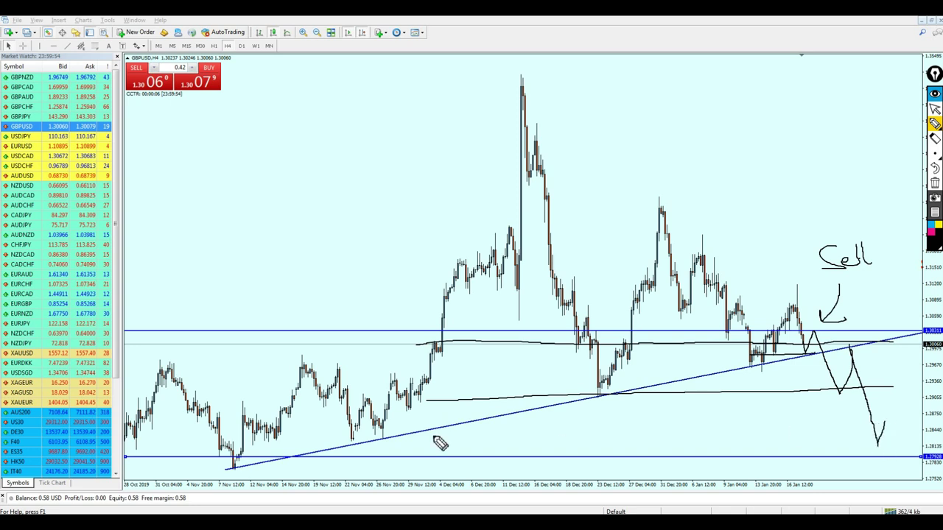
mouse_move(354, 440)
mouse_down()
mouse_move(893, 432)
mouse_move(886, 408)
mouse_up()
mouse_move(343, 397)
mouse_down()
mouse_move(912, 402)
mouse_move(899, 429)
mouse_move(911, 457)
mouse_up()
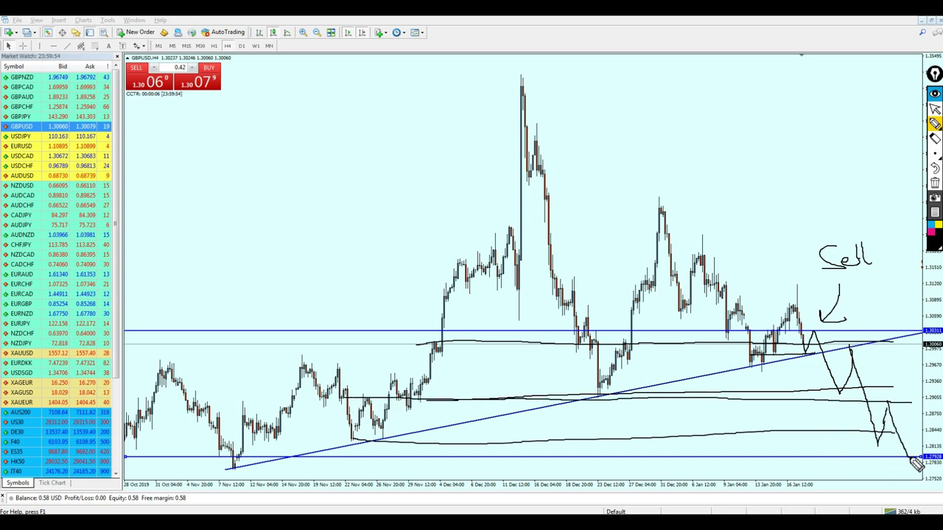
click(934, 108)
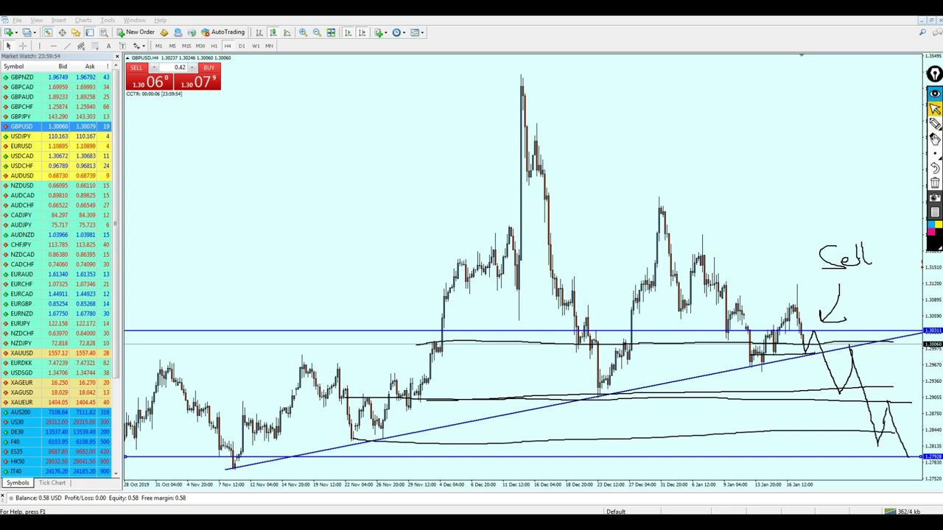
click(934, 184)
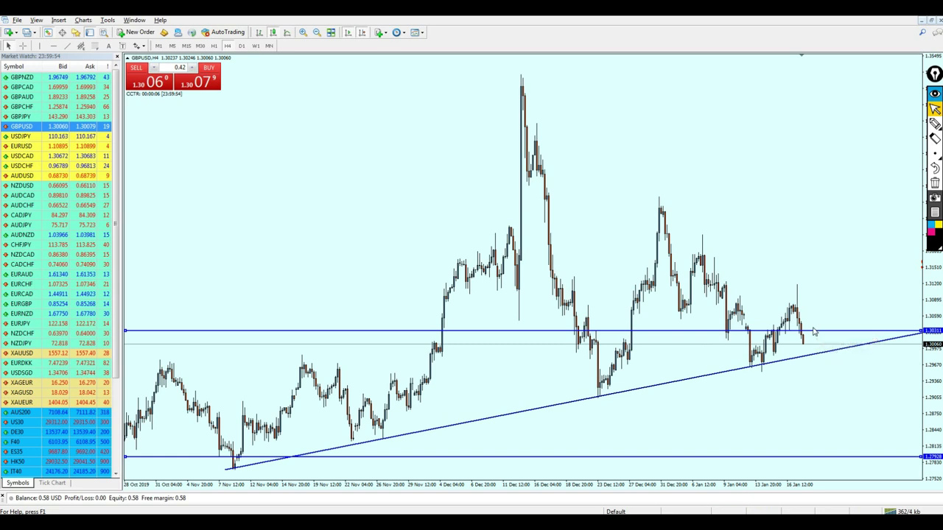
Copy the horizontal line up to the recent highs, mark the peaks freehand, then clear the marks
drag(814, 332, 814, 309)
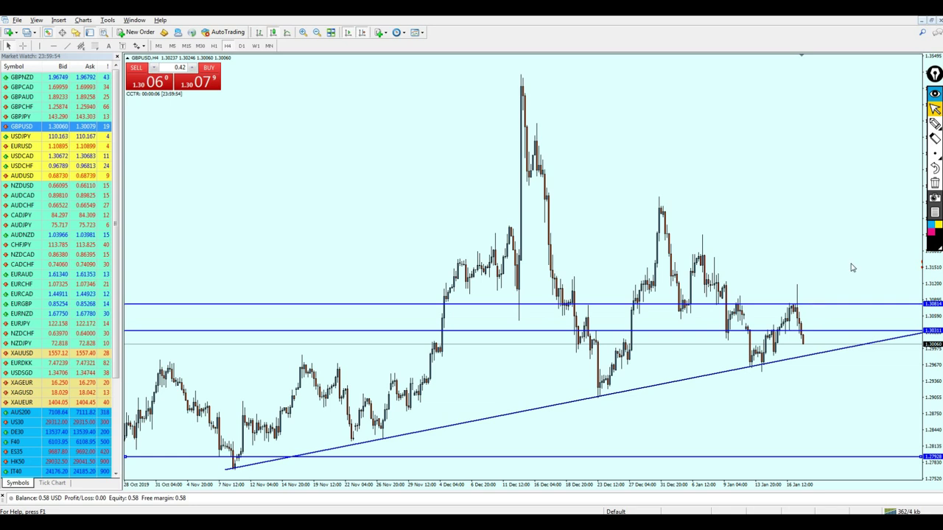
click(934, 123)
mouse_move(823, 273)
mouse_down()
mouse_move(822, 318)
mouse_move(811, 274)
mouse_move(823, 271)
mouse_move(827, 299)
mouse_up()
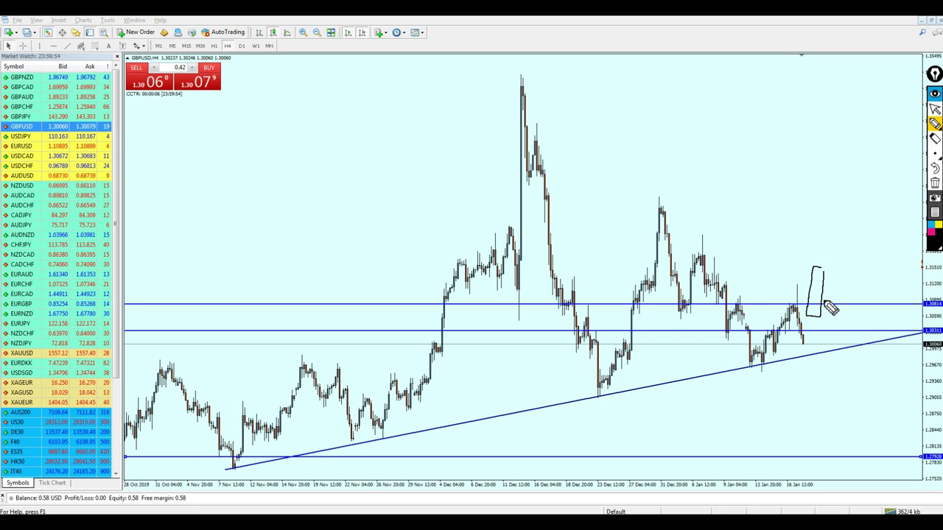
mouse_move(792, 123)
mouse_down()
mouse_move(786, 211)
mouse_move(774, 122)
mouse_move(792, 118)
mouse_up()
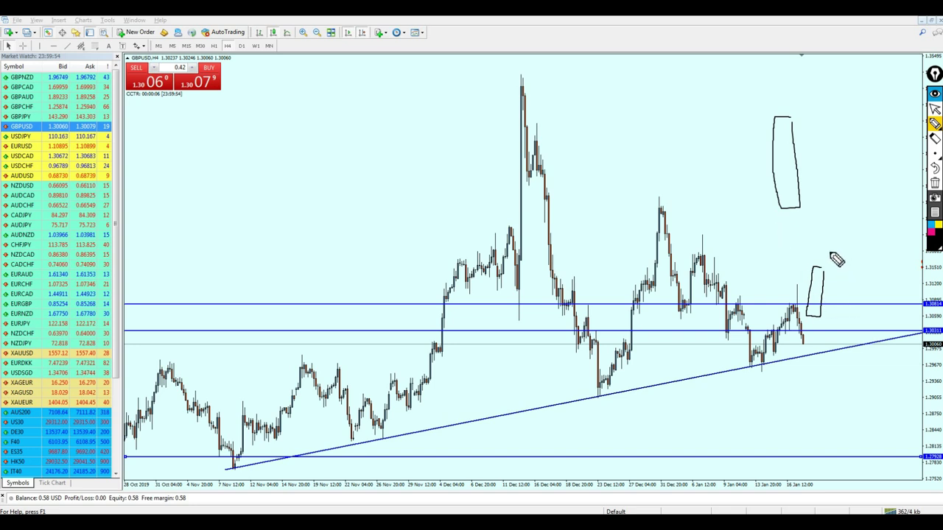
drag(752, 315, 738, 309)
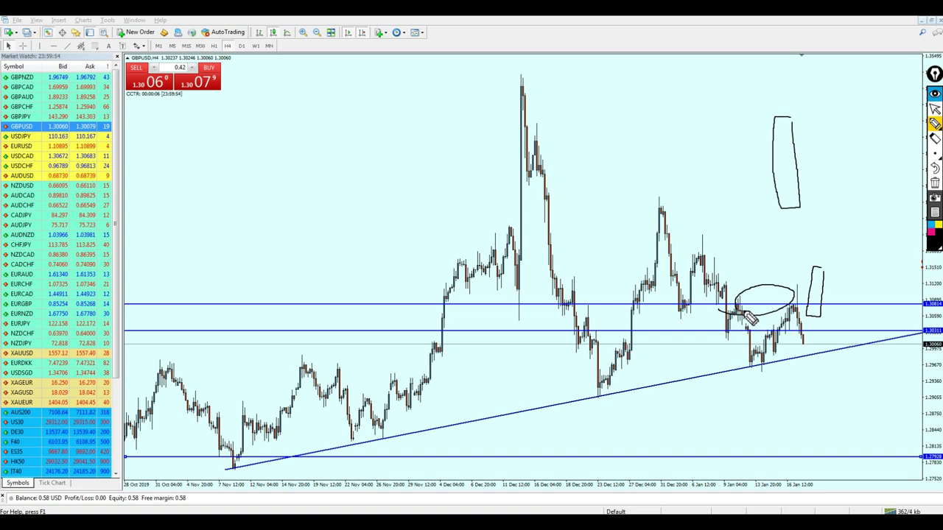
click(934, 109)
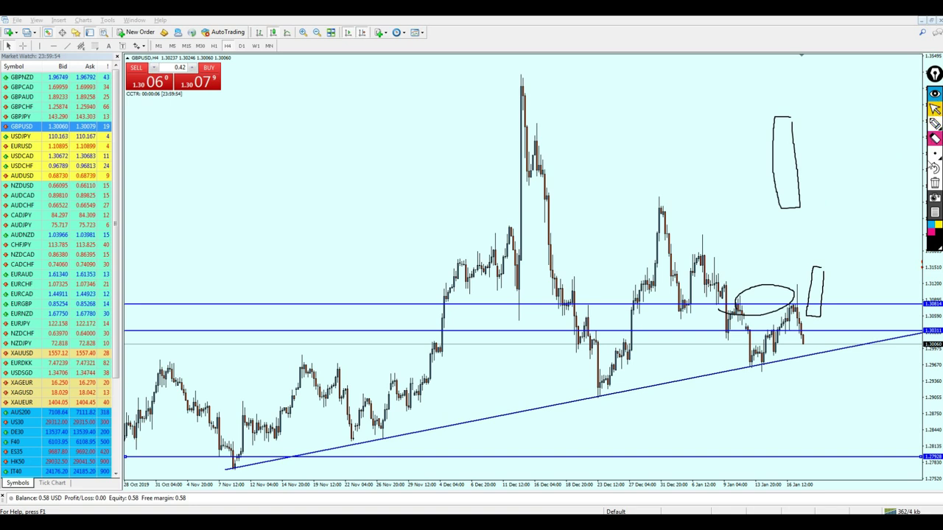
click(934, 183)
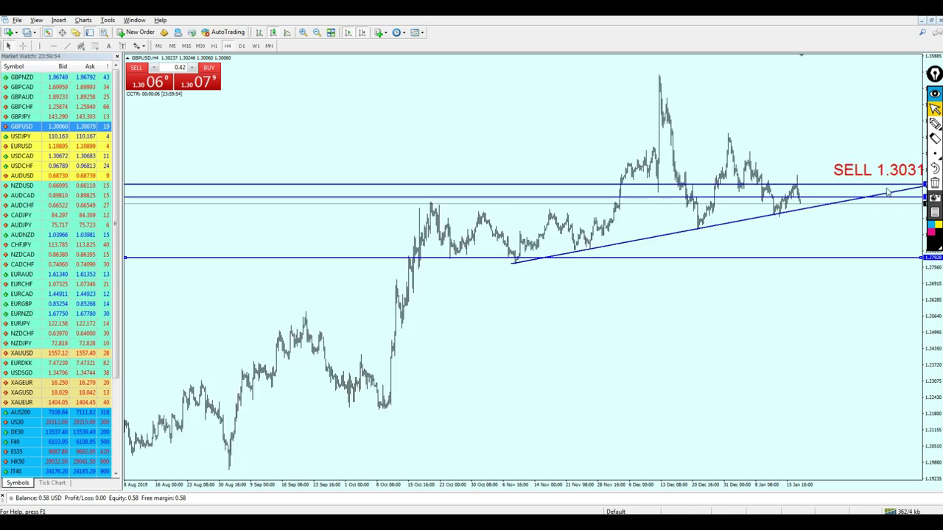
Shift the SELL 1.30311 label slightly left above the latest candles, deselect it and zoom out
double_click(855, 169)
drag(855, 169, 833, 168)
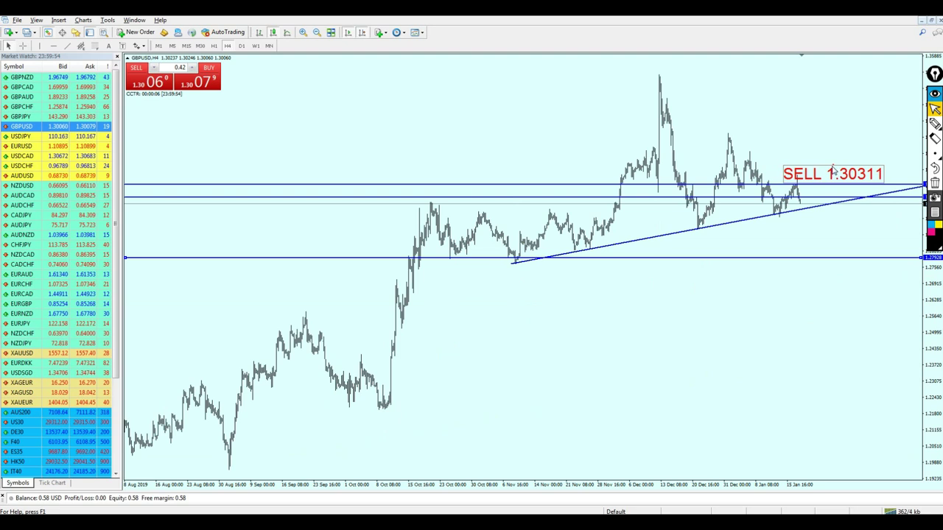
double_click(834, 171)
key(plus)
key(minus)
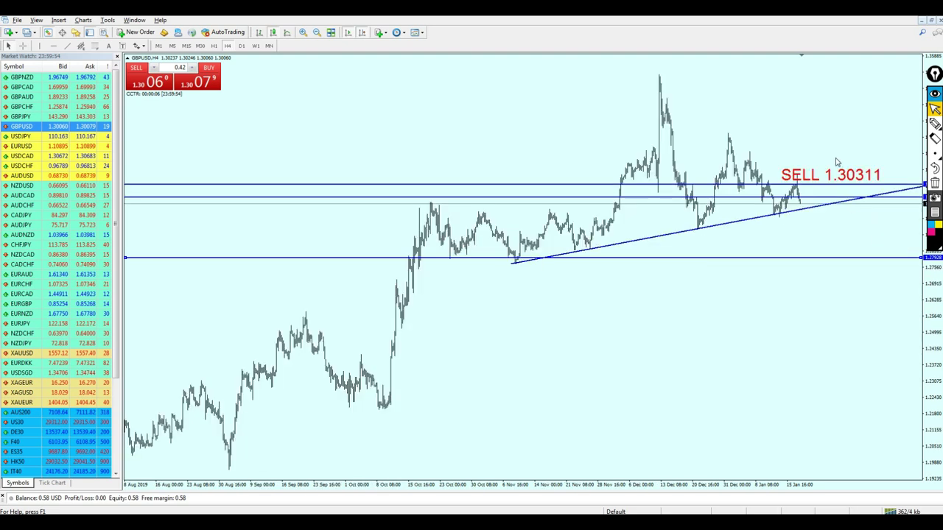